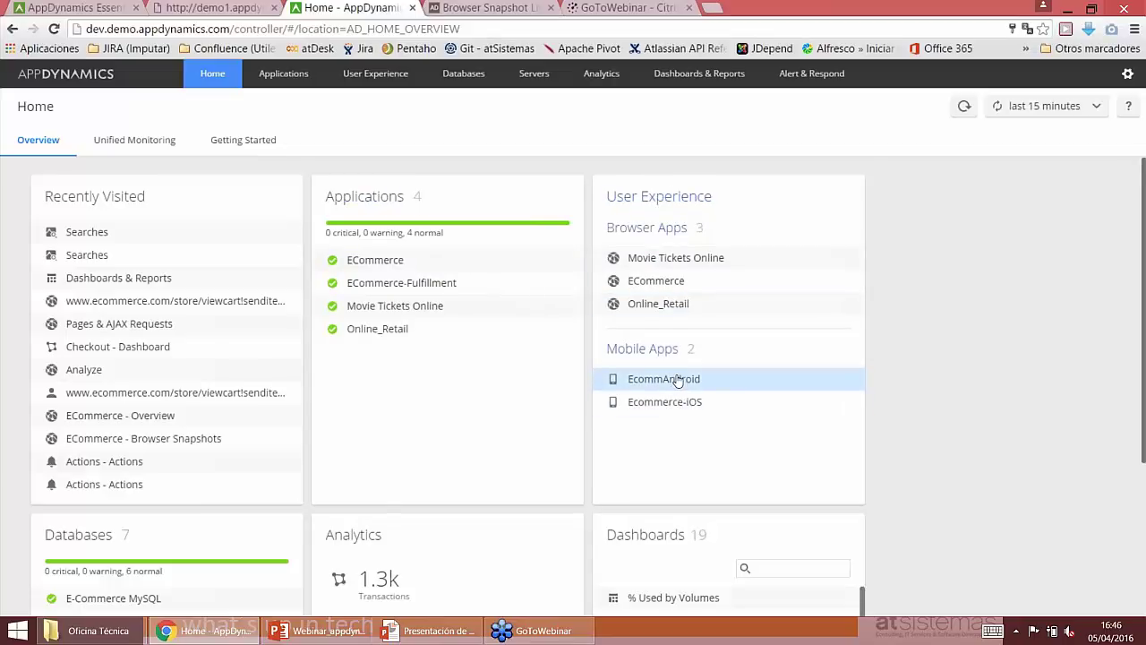
Open the overview of all monitored applications and set the time range to 1 hour
scroll(678, 380, down, 2)
mouse_move(125, 630)
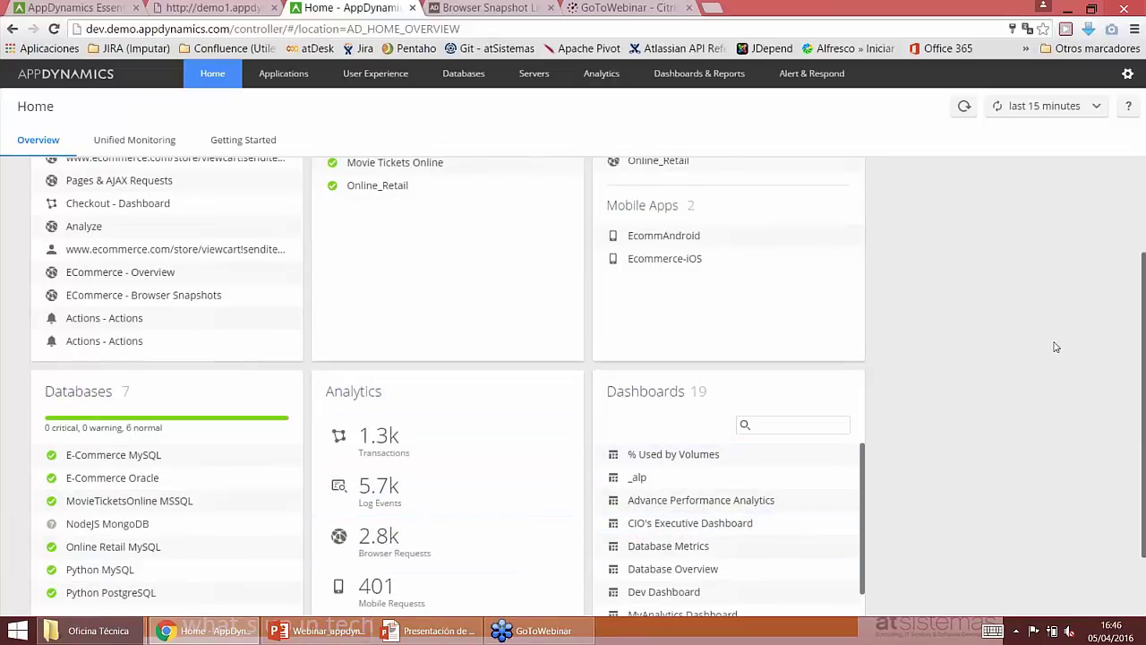
scroll(1055, 346, up, 3)
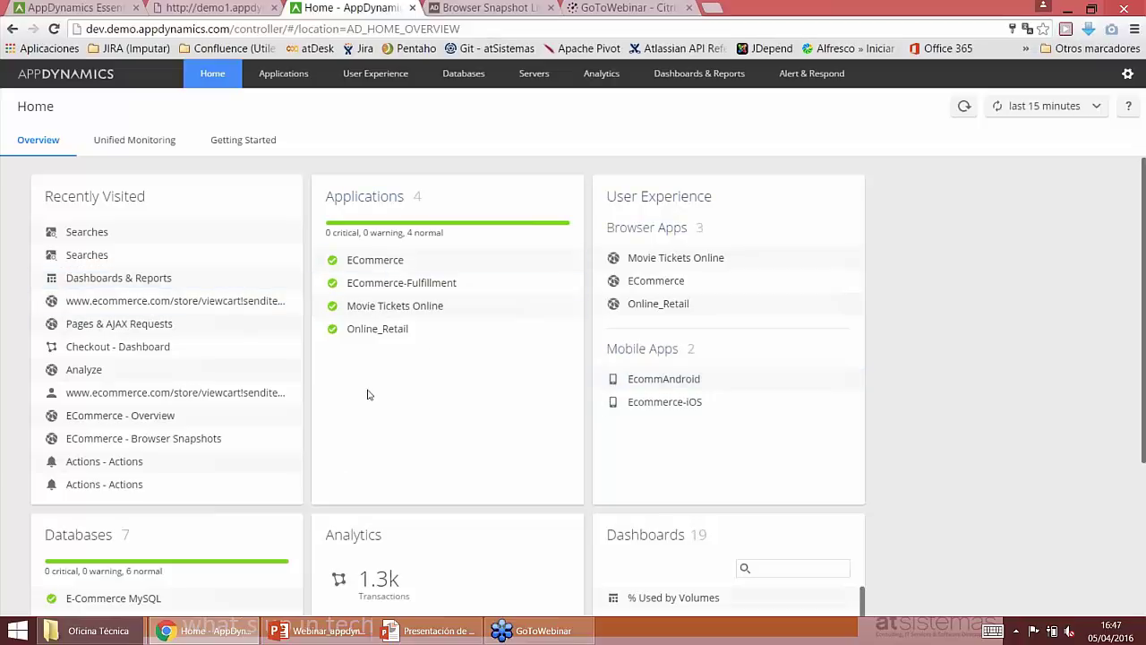
click(365, 196)
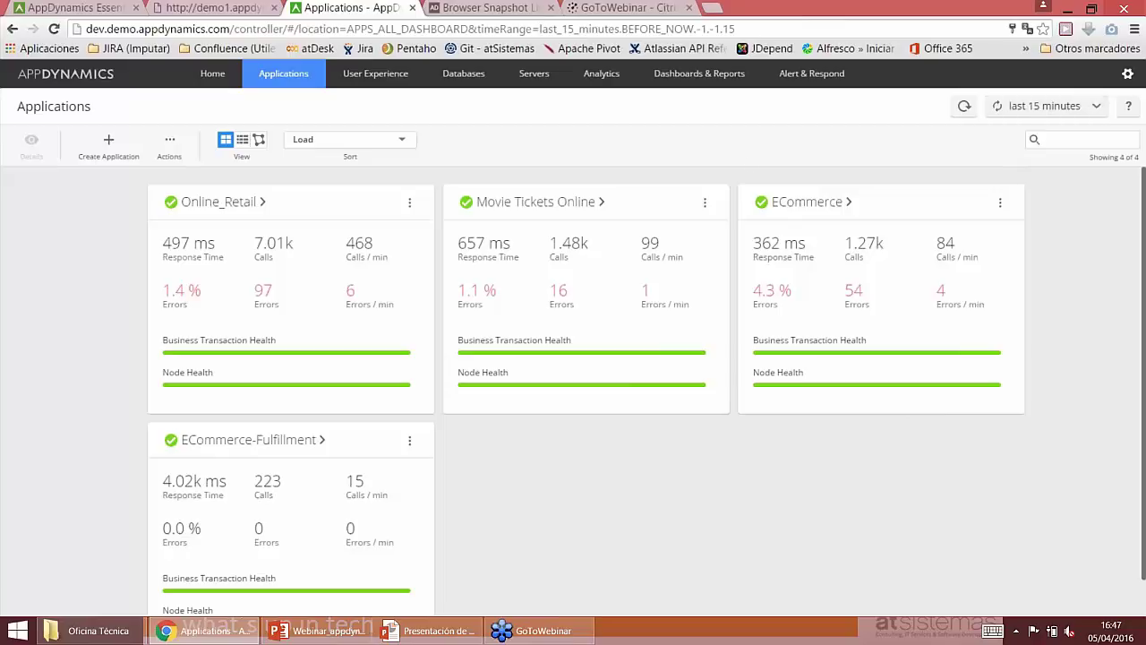
click(1099, 108)
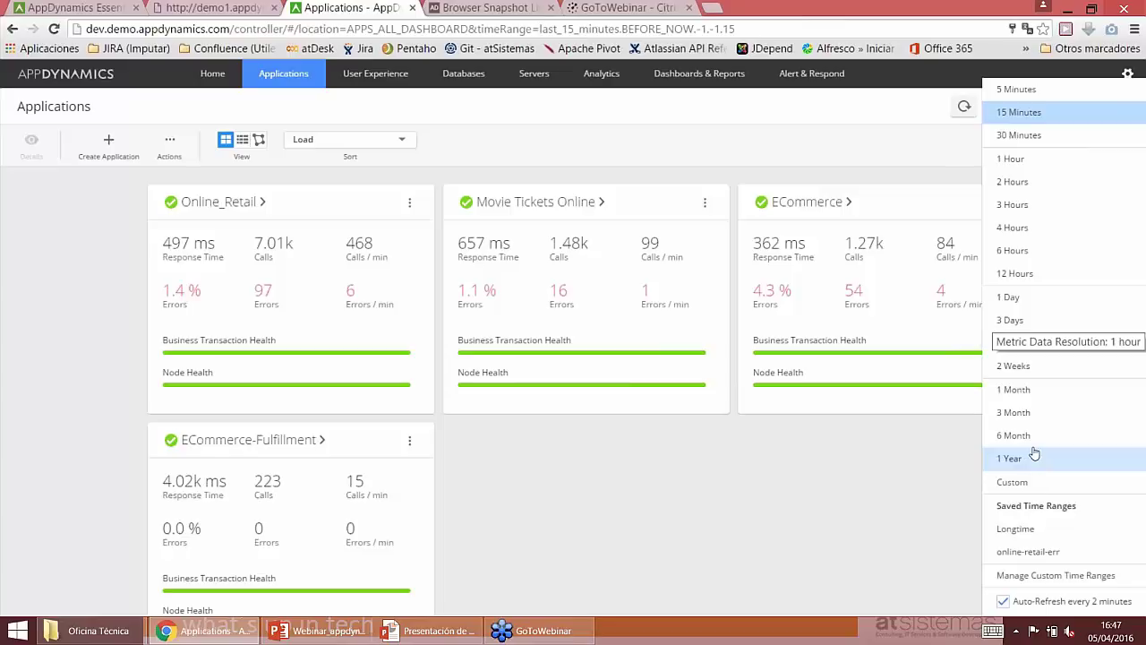
click(1054, 161)
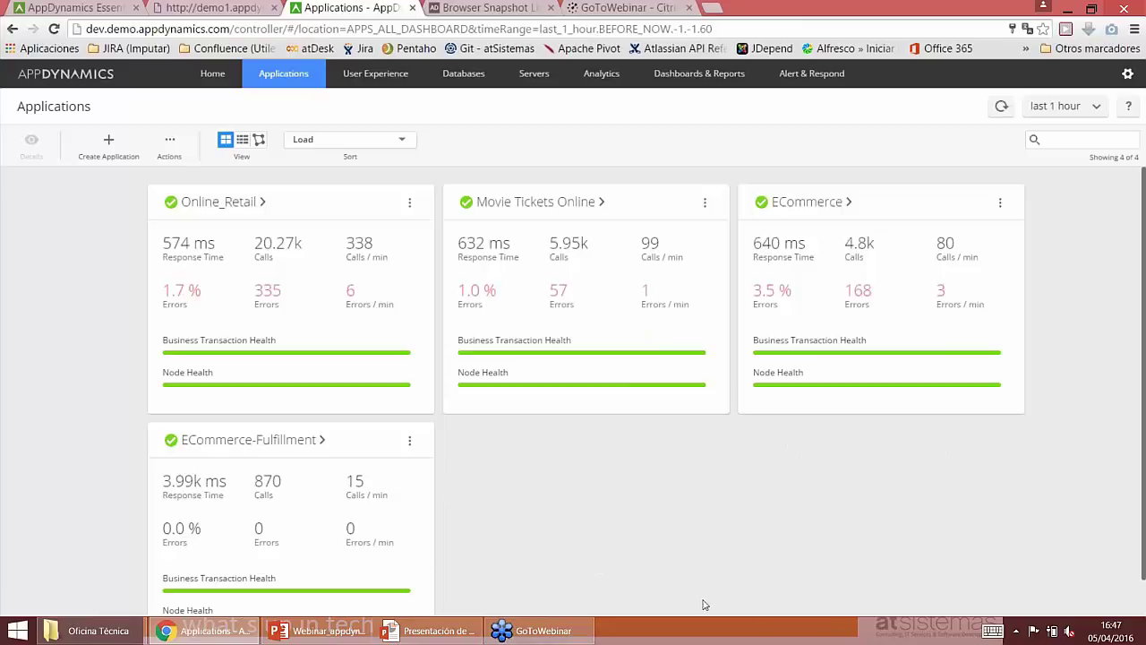
Open the ECommerce application and review its enlarged flow map and its top business transactions
click(805, 202)
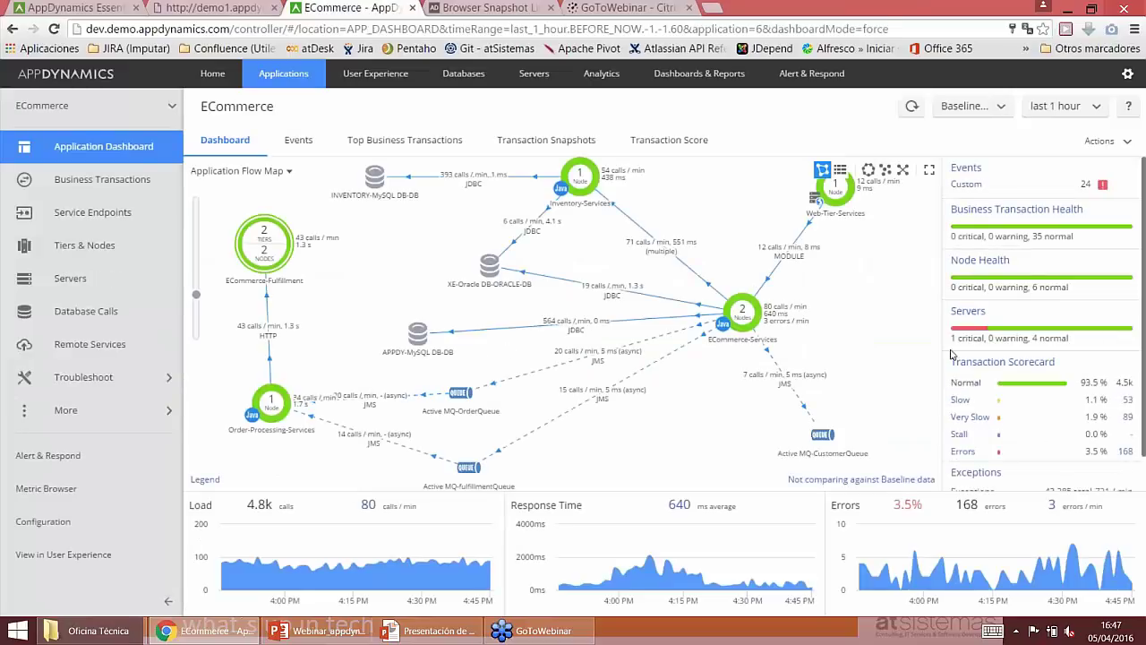
click(929, 174)
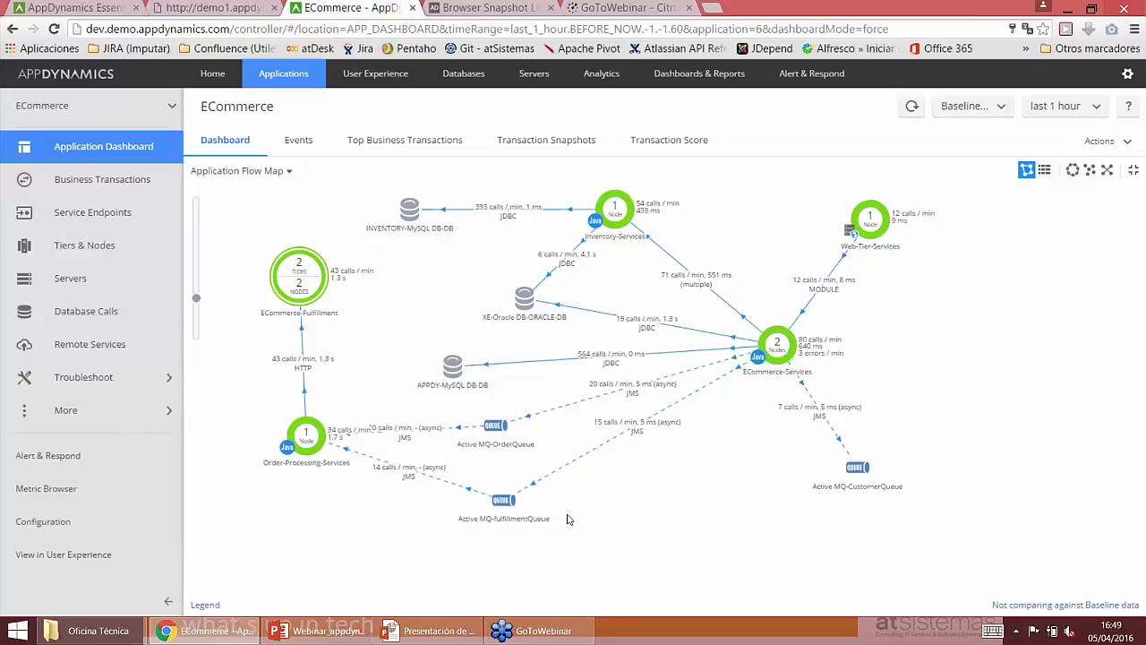
click(412, 148)
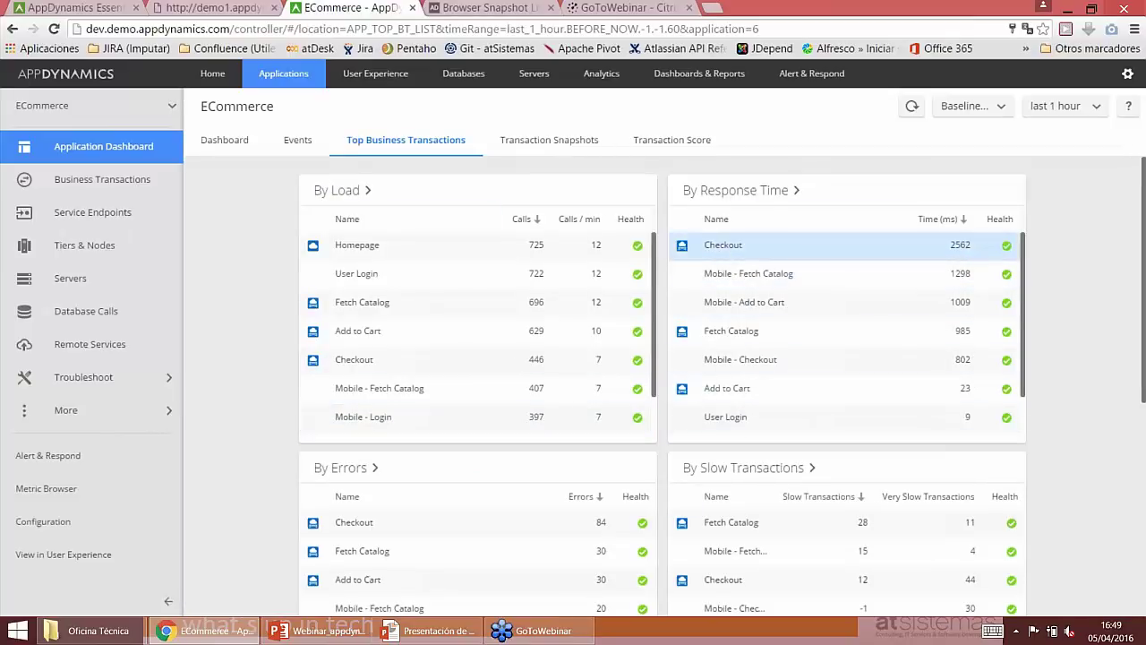
scroll(427, 407, down, 1)
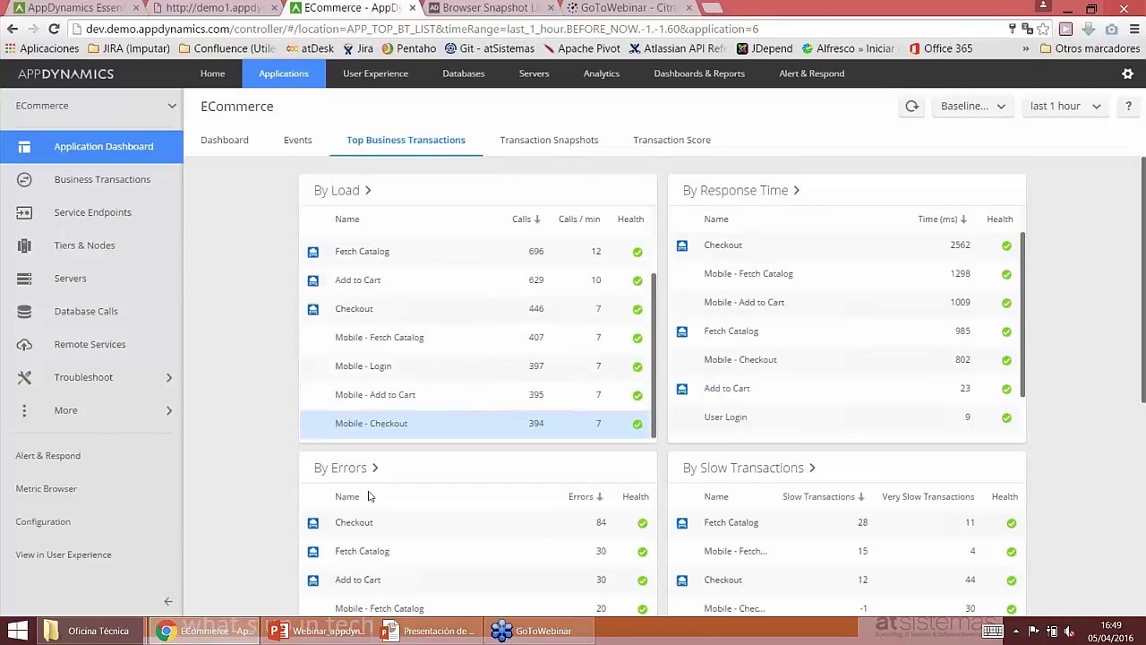
Open the Checkout business transaction of ECommerce and list its very slow transaction snapshots
click(117, 186)
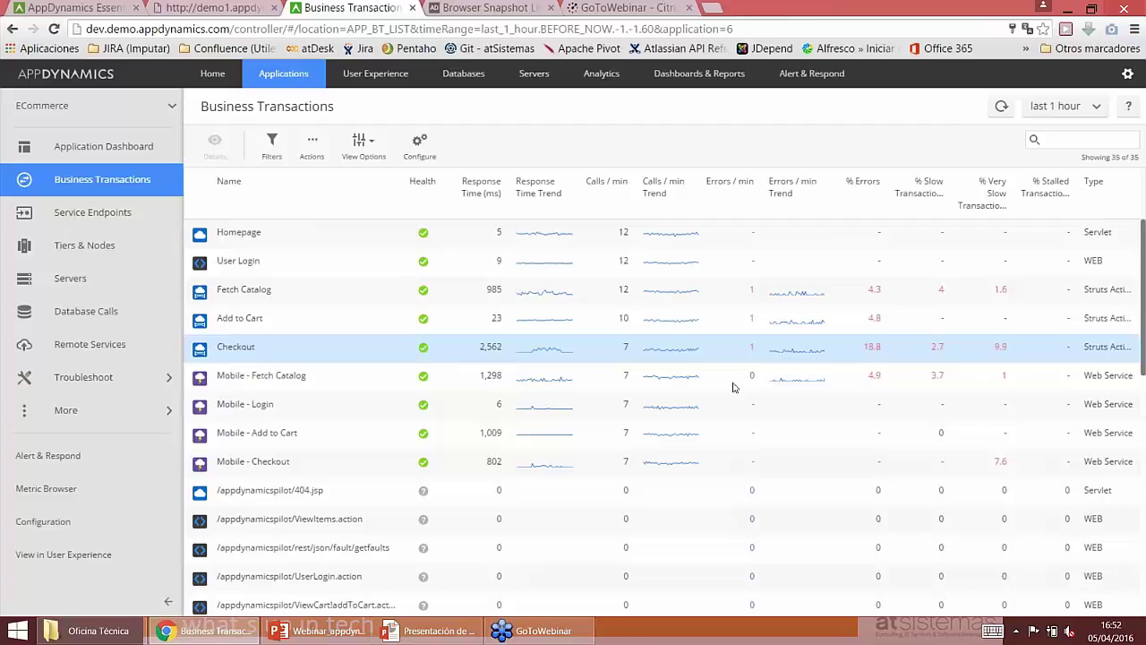
double_click(250, 355)
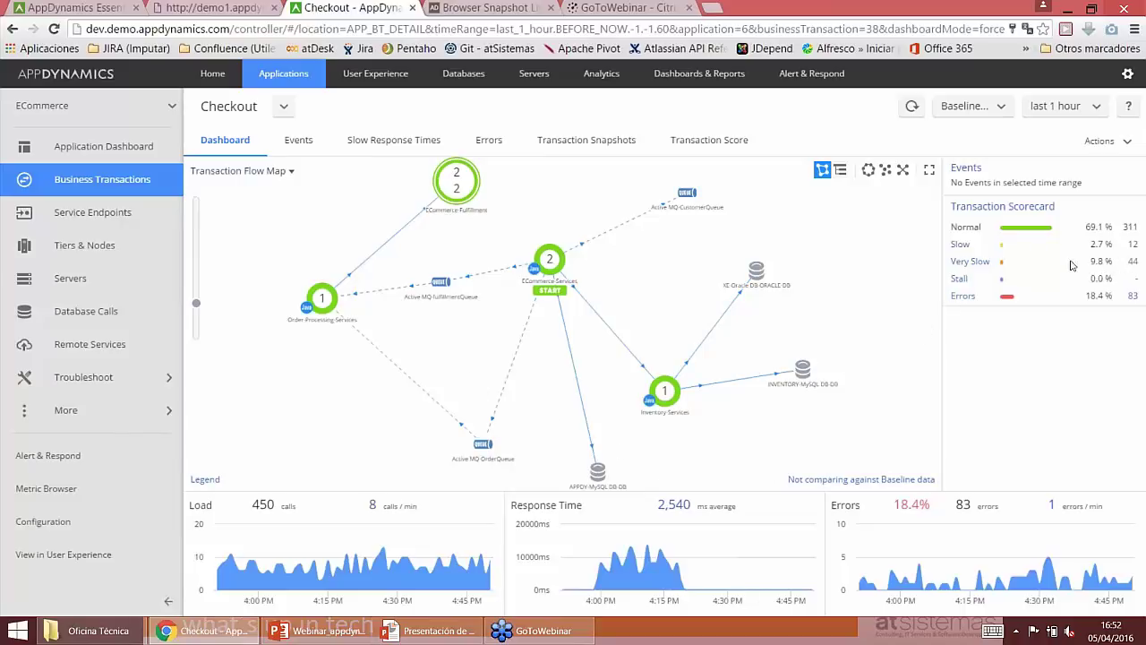
click(969, 261)
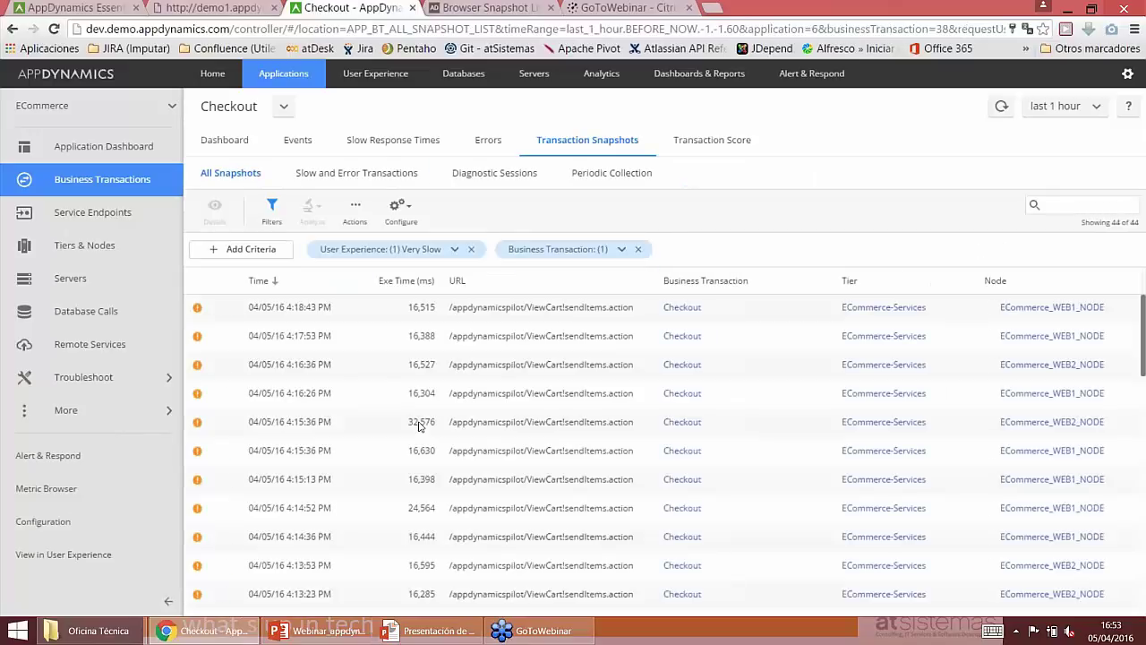
scroll(456, 376, down, 5)
scroll(458, 381, up, 5)
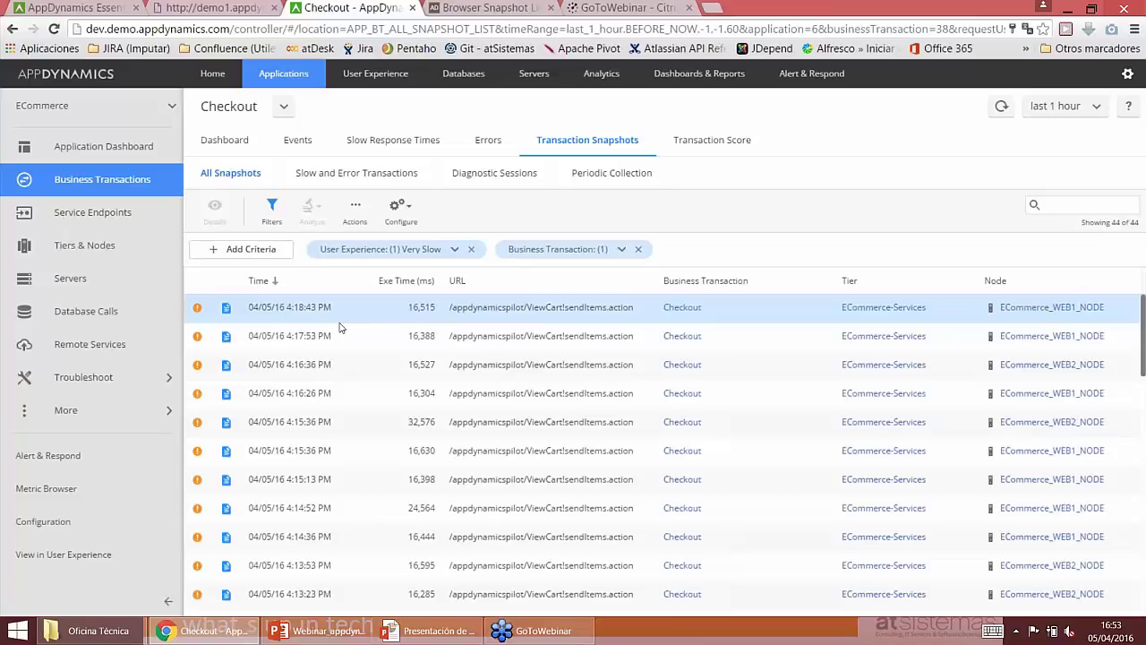
Open the 4:18:43 PM Checkout snapshot and drill down into the 8266 ms Inventory-Services call
double_click(269, 316)
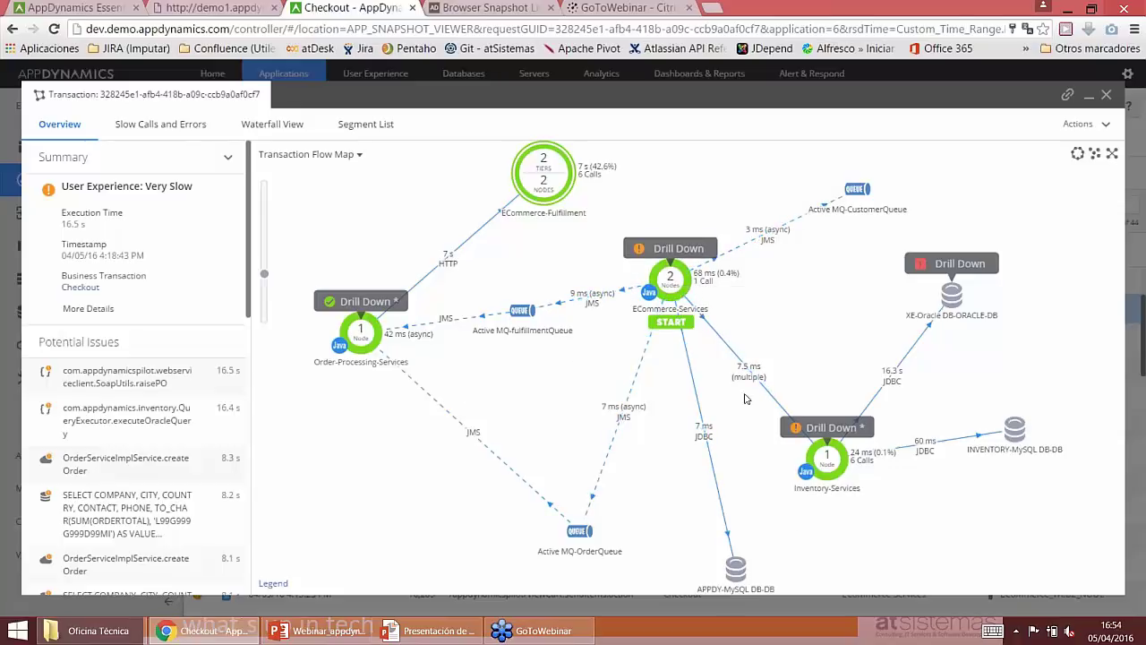
double_click(830, 428)
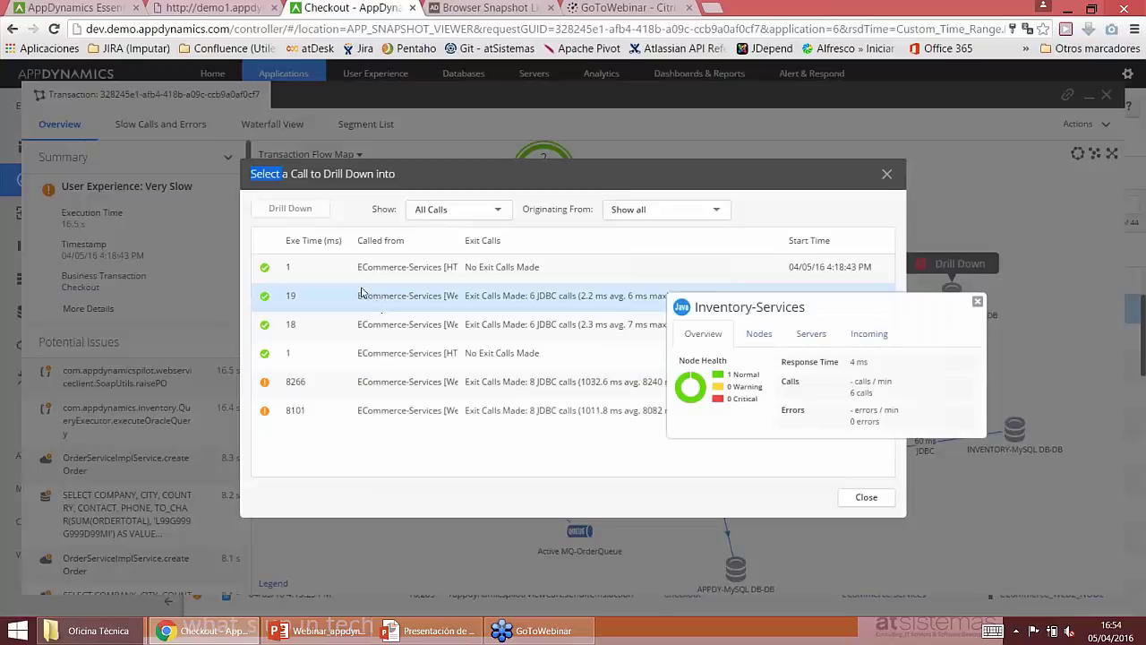
click(978, 302)
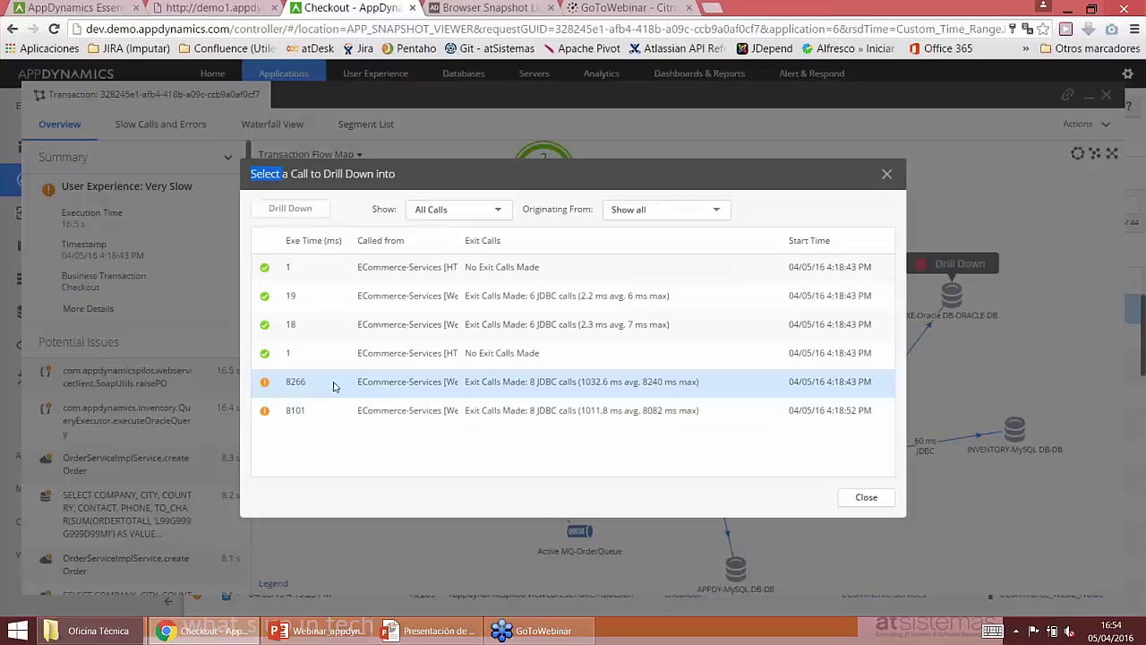
double_click(556, 389)
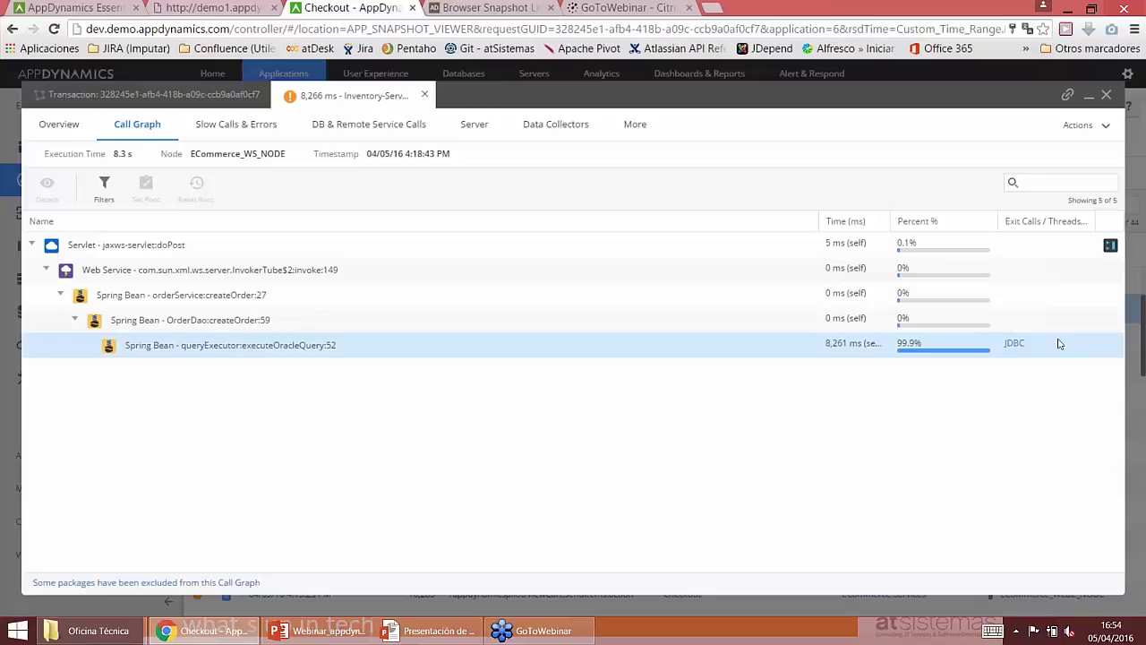
Inspect the JDBC exit call of executeOracleQuery in the call graph, highlighting its full SQL statement, and close the details
click(833, 349)
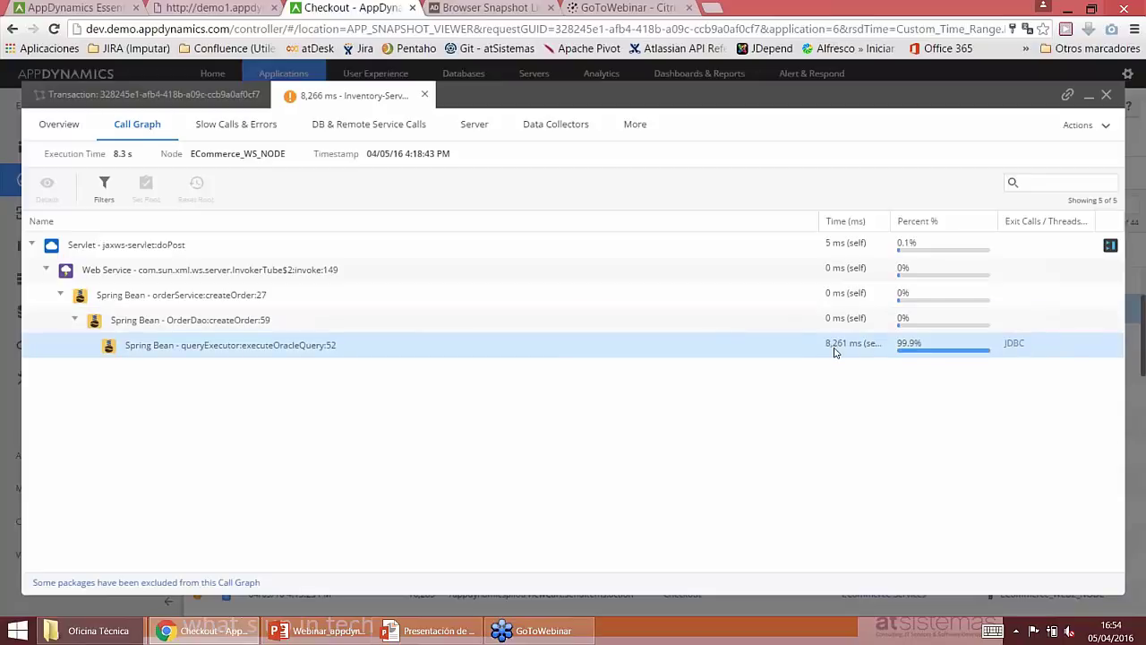
click(1013, 345)
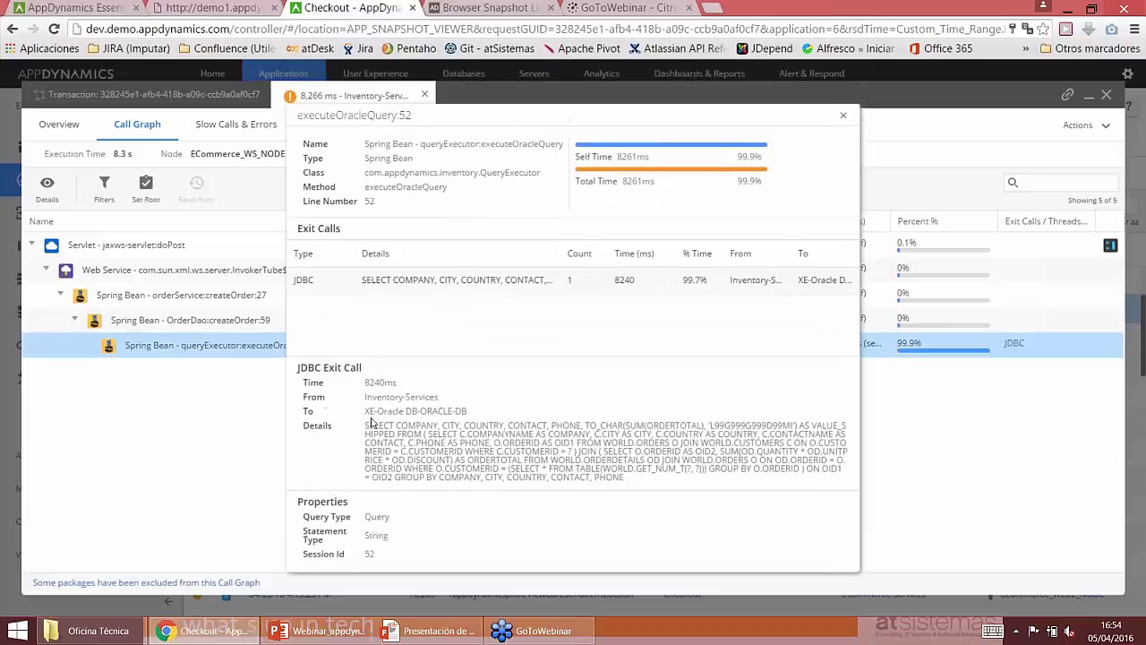
drag(399, 432, 637, 481)
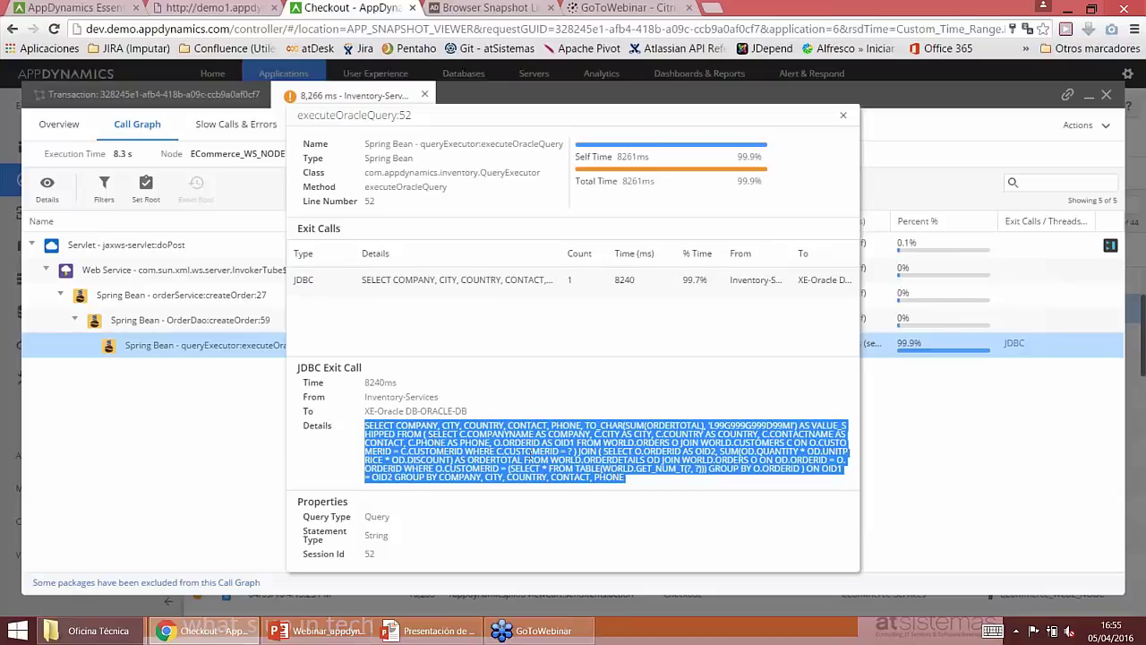
click(843, 117)
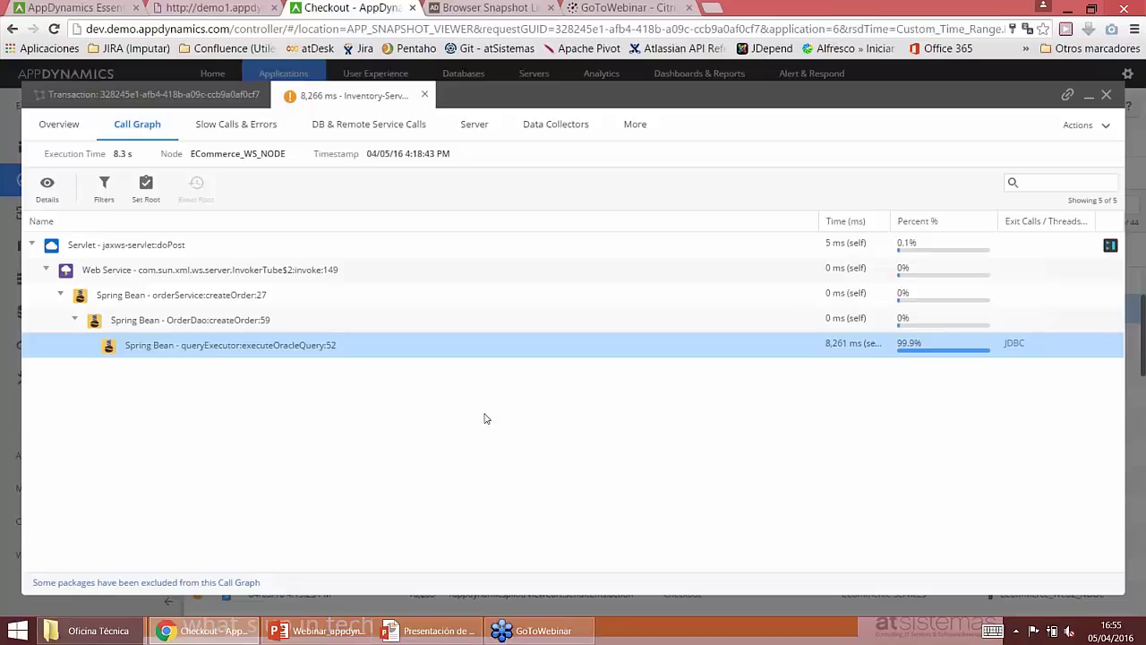
Copy the shareable link to the Inventory-Services call snapshot
click(1067, 98)
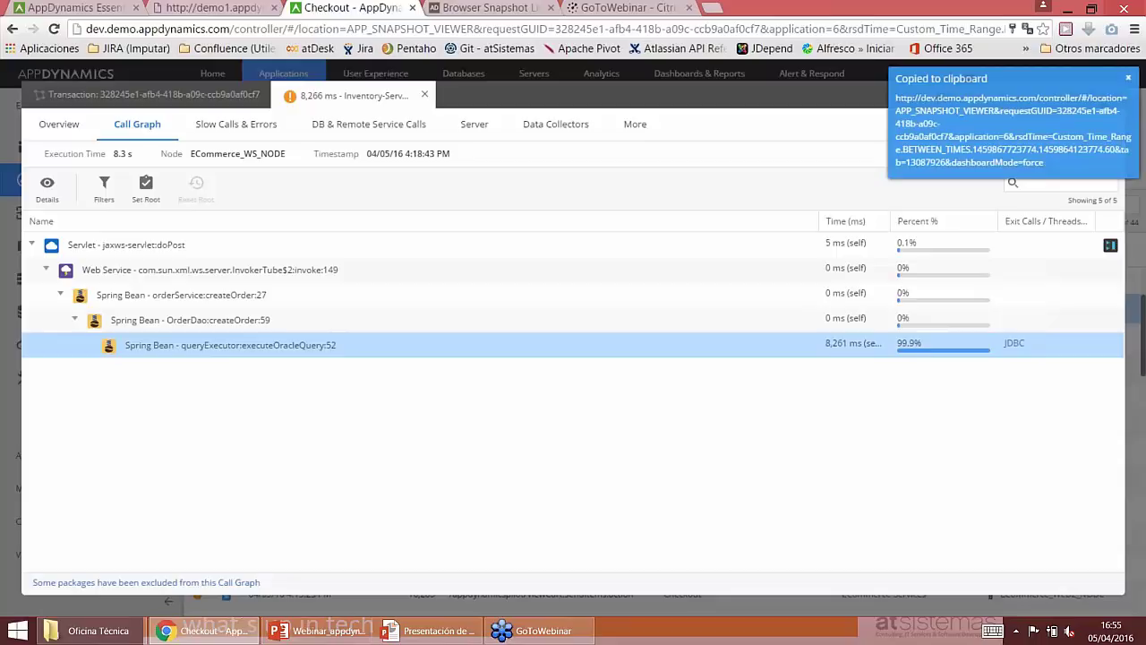
drag(1043, 163, 896, 98)
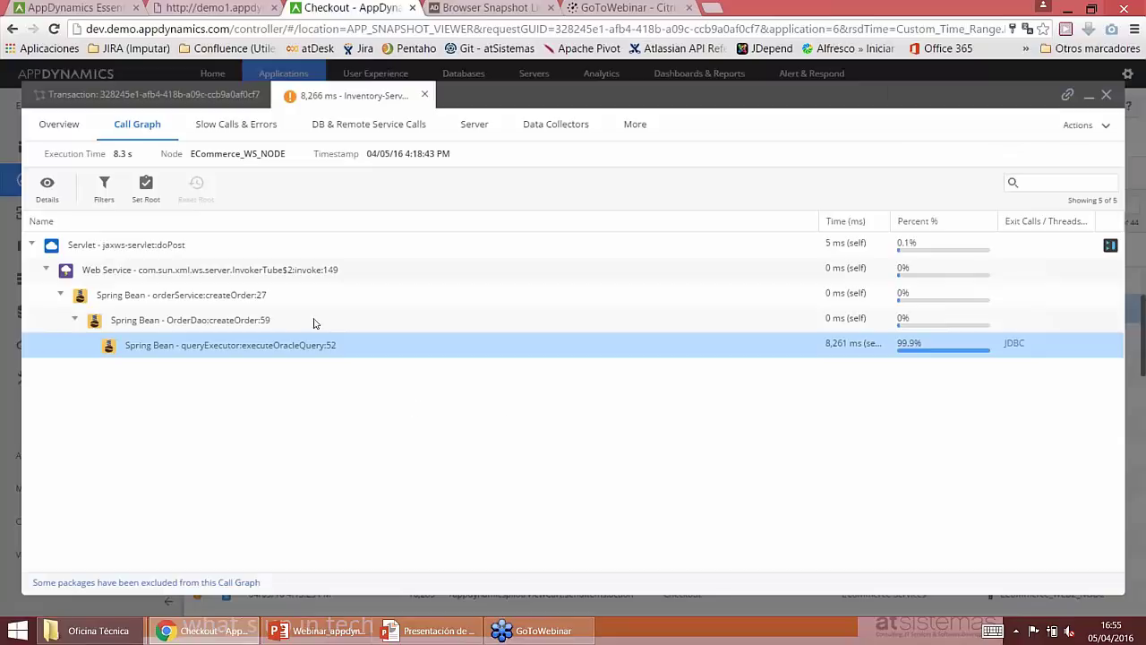
Revisit the transaction flow map, and review the Inventory-Services call's overview summary and its slow calls and errors
click(90, 96)
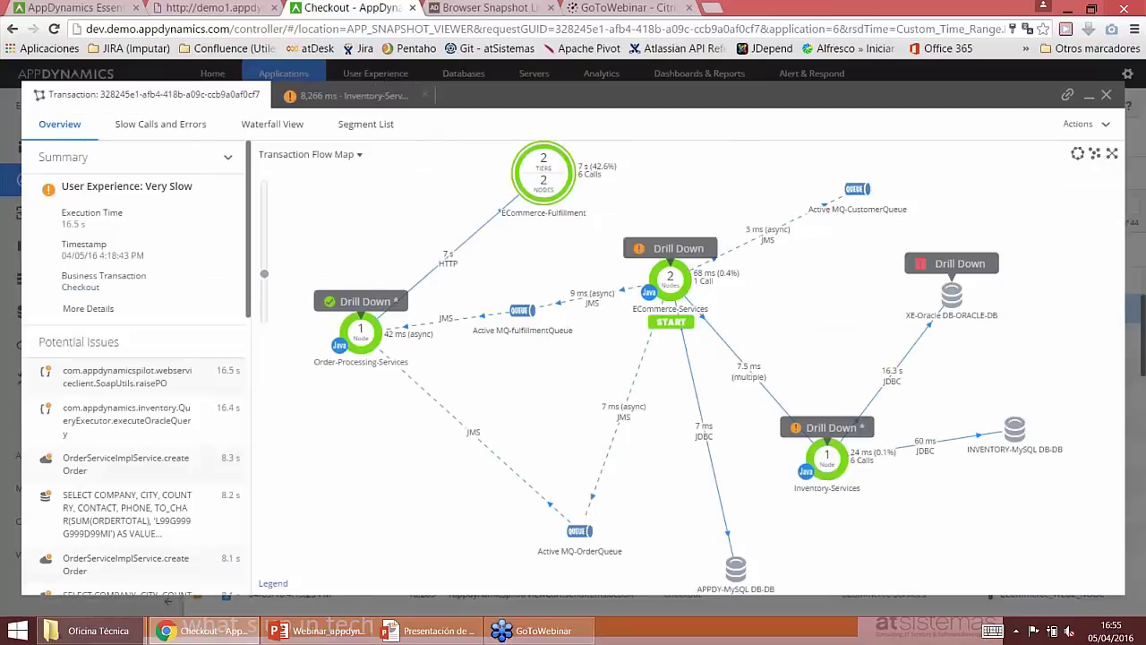
click(287, 106)
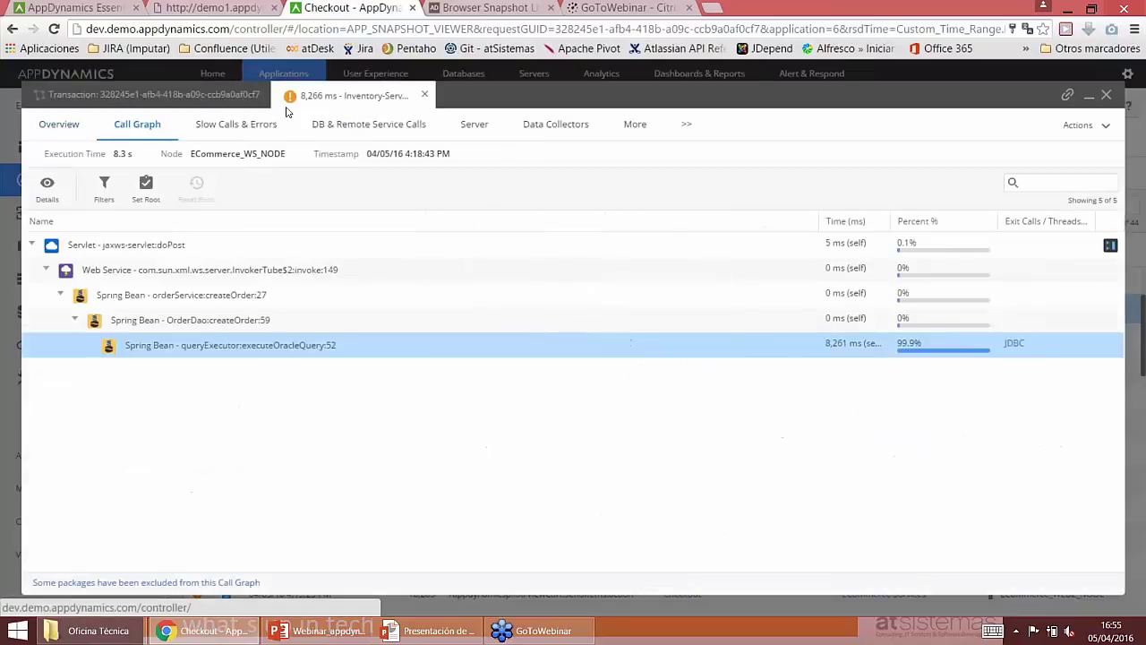
click(58, 125)
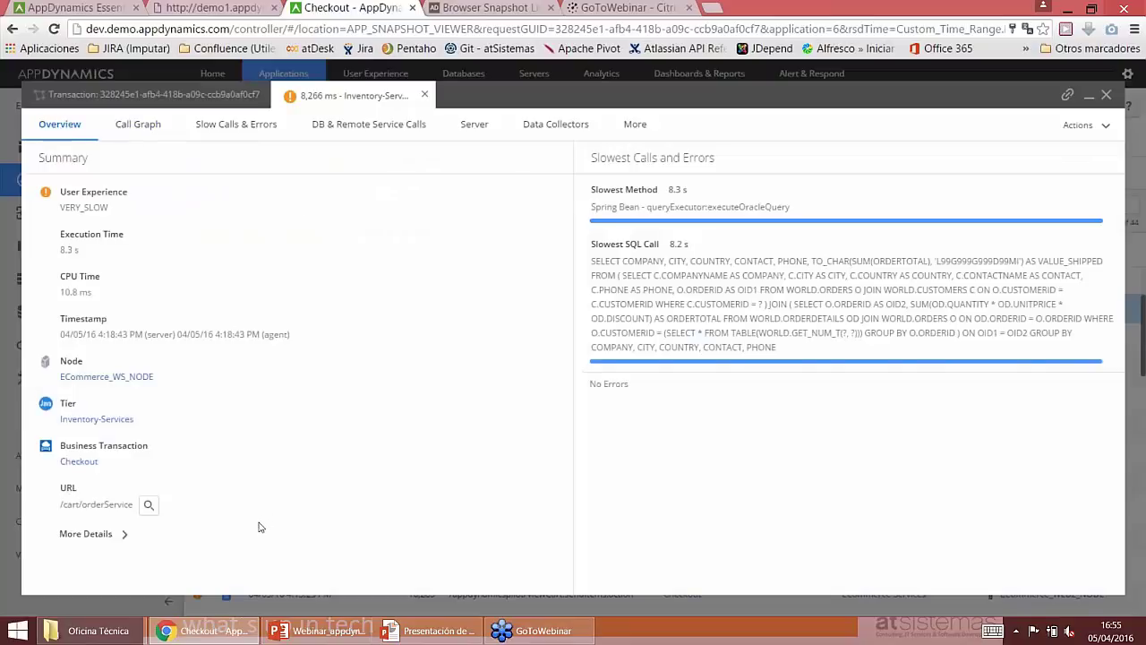
click(236, 126)
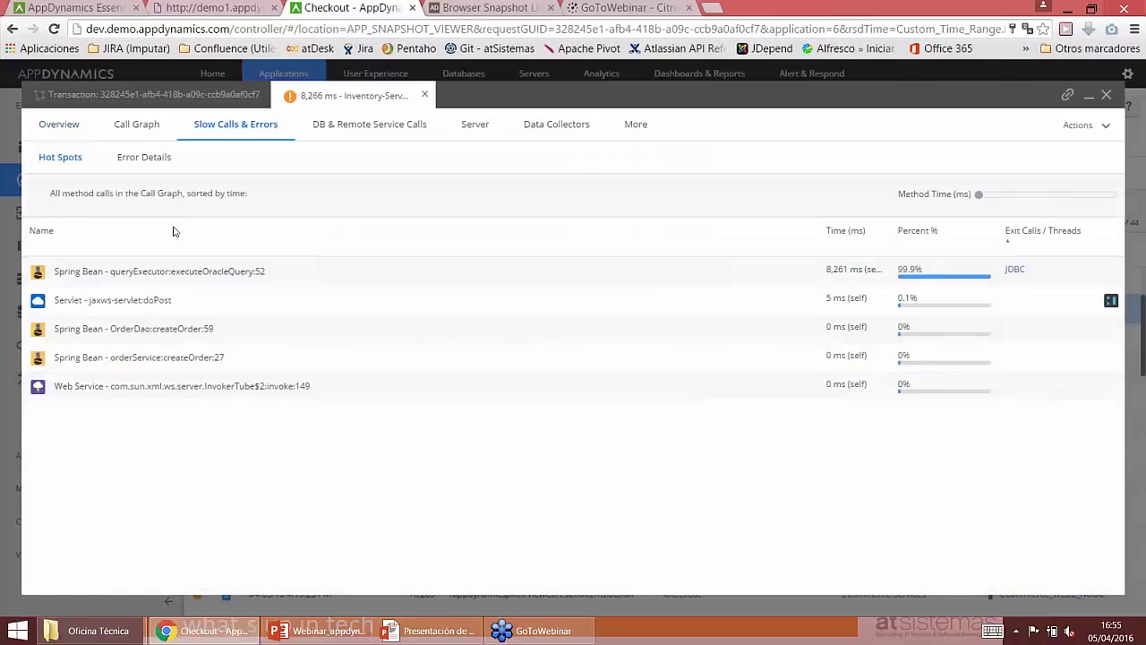
click(63, 125)
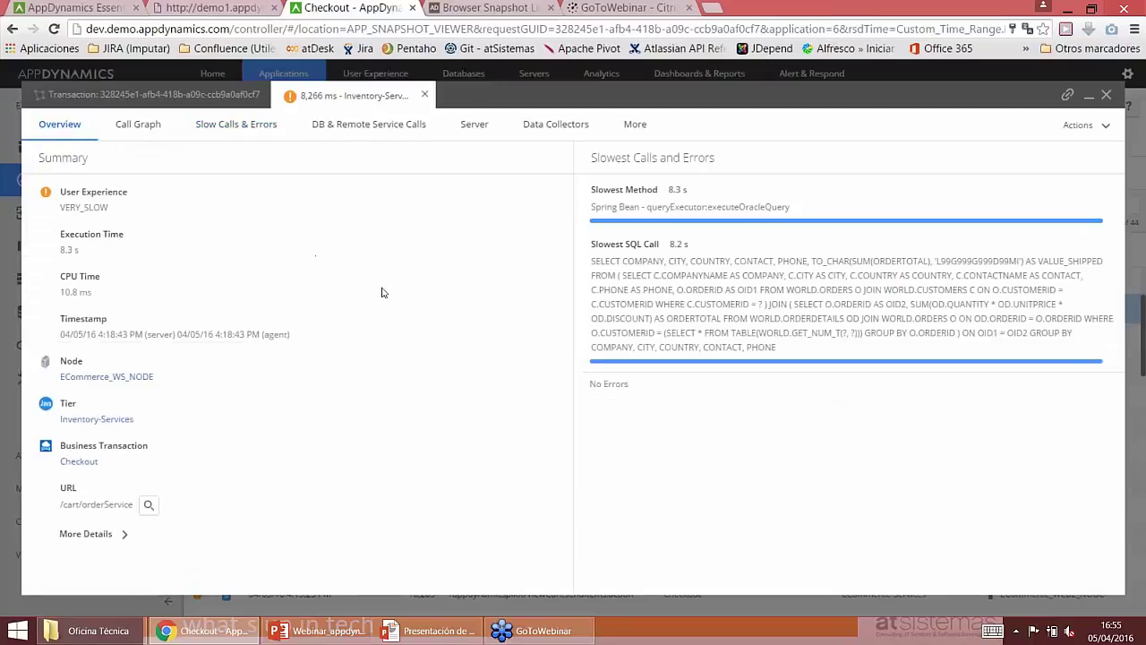
Expand the call's summary details and search the logs for its request GUID
click(115, 535)
scroll(331, 321, down, 3)
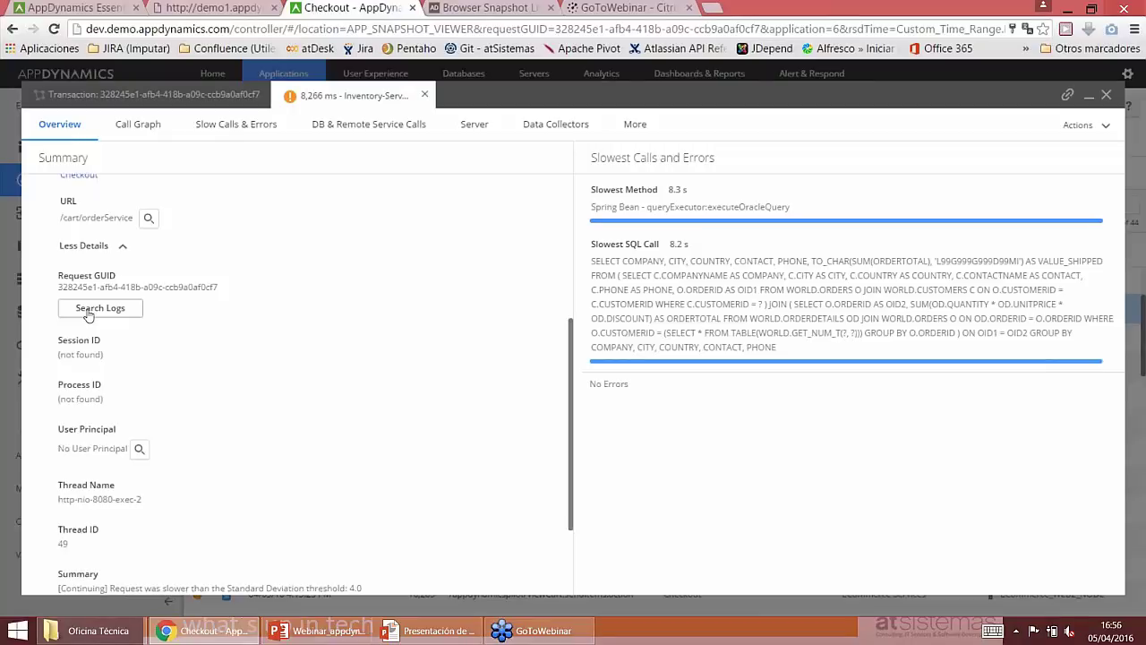
click(88, 315)
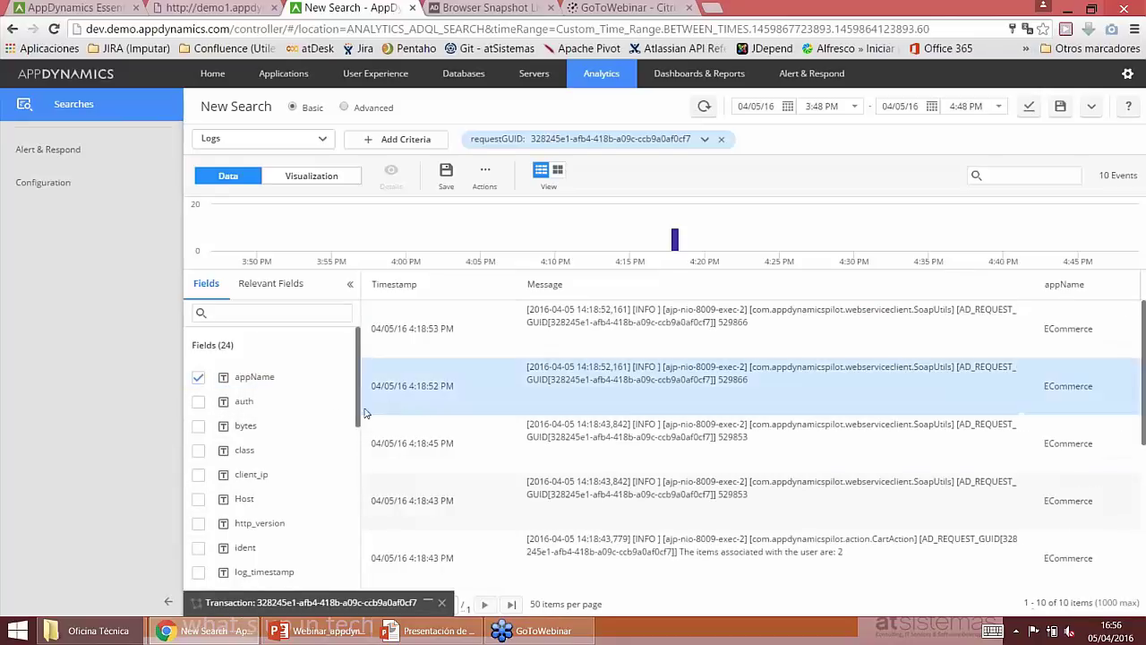
Add the logMessage field as a column in the log search results and look through the remaining available fields
scroll(268, 447, down, 3)
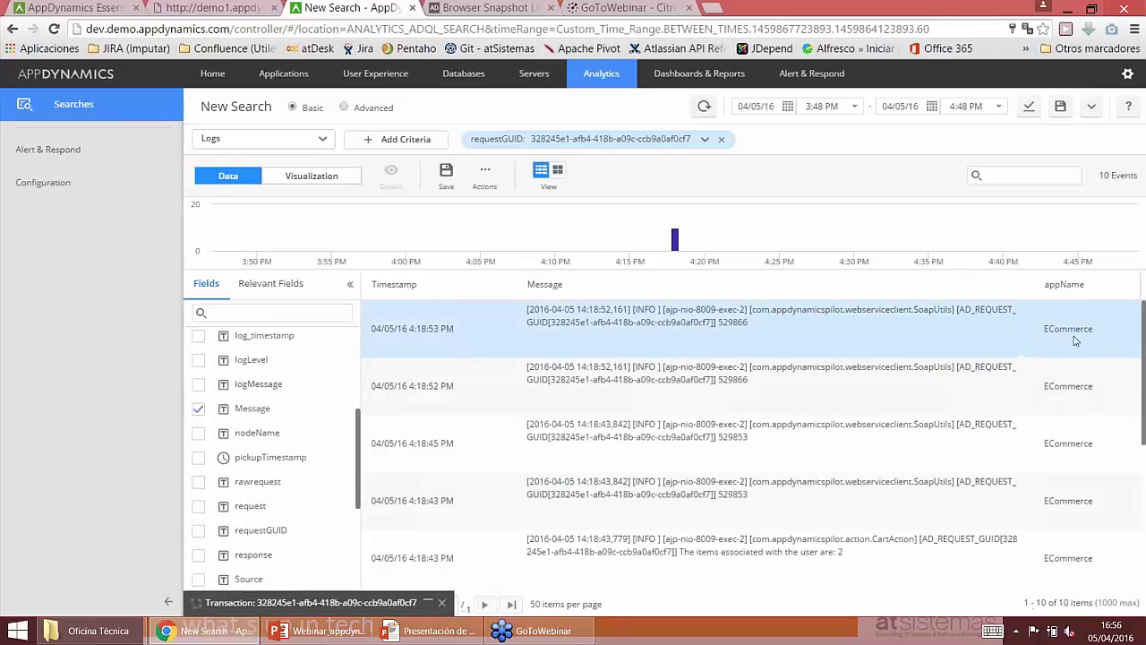
click(199, 385)
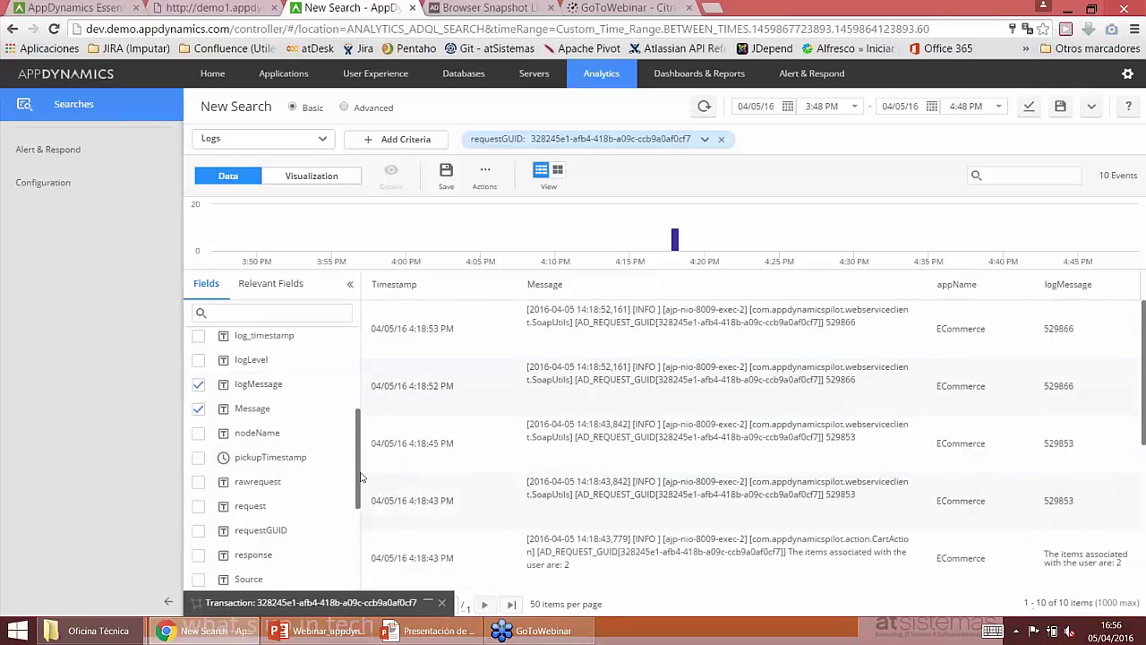
drag(358, 479, 325, 605)
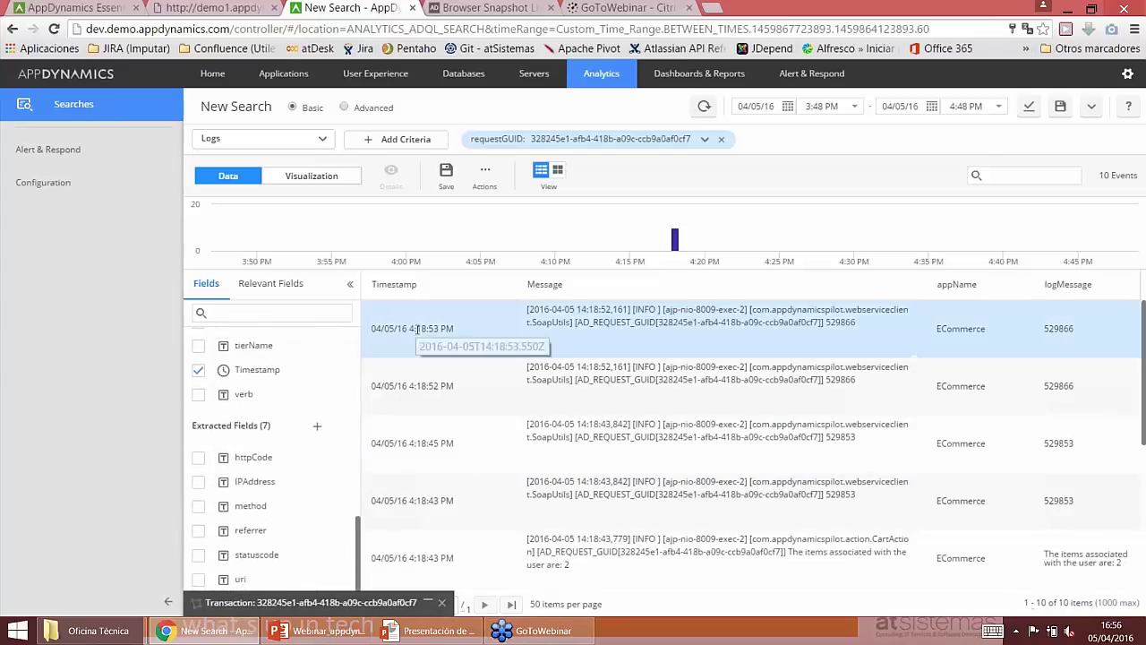
View the log search's visualization canvas and return to the data view
click(323, 179)
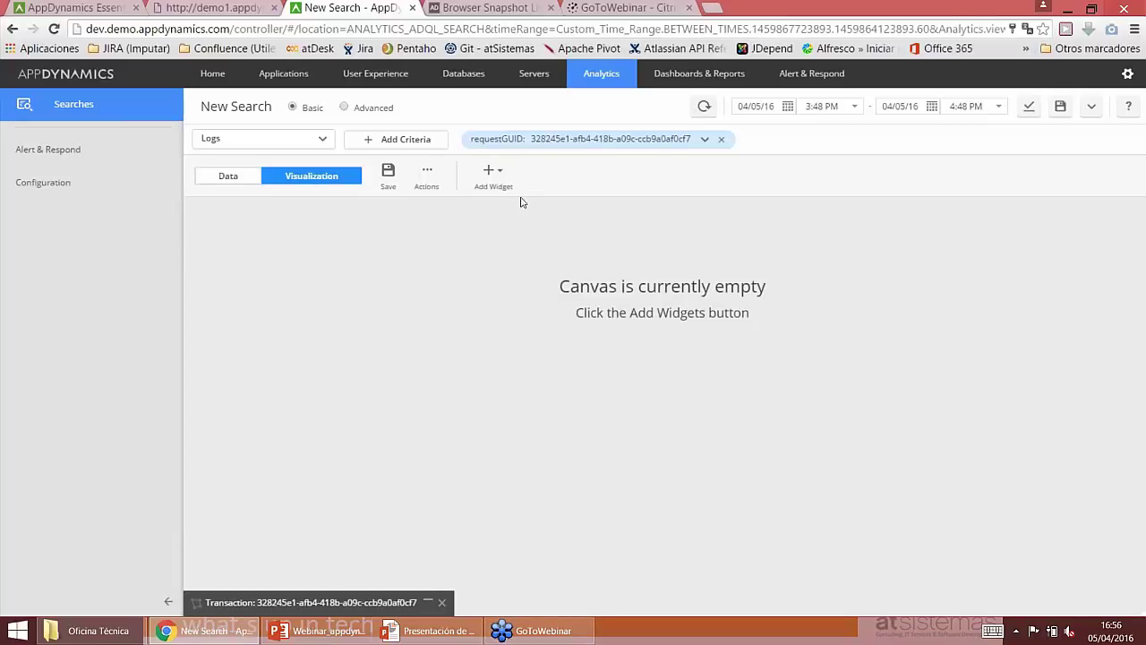
click(237, 176)
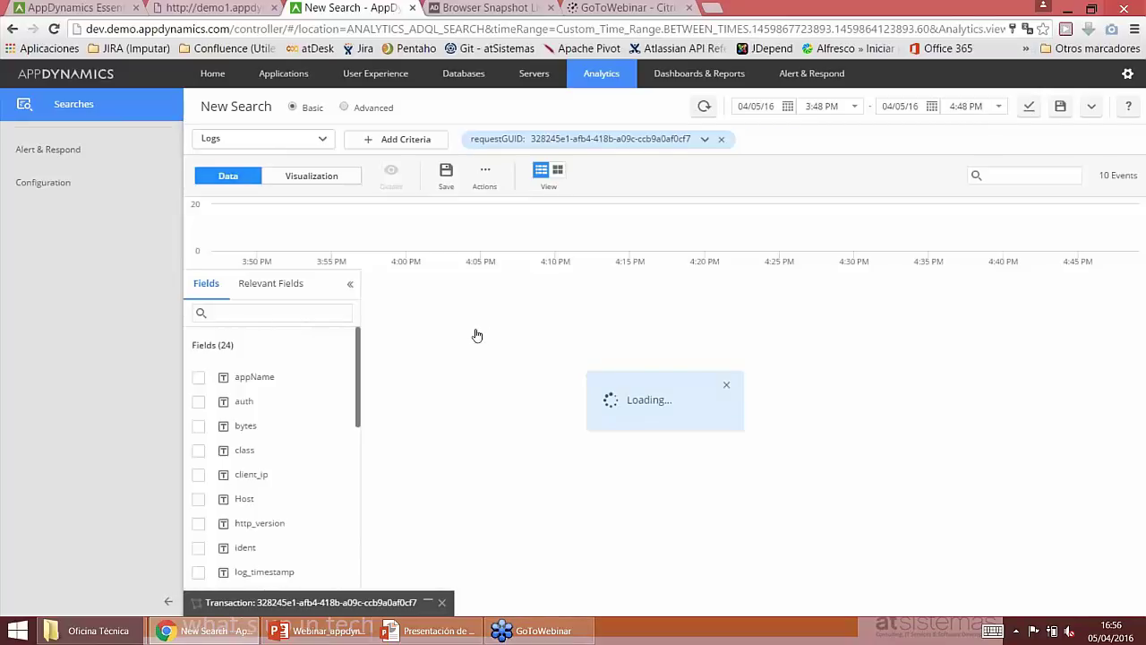
Switch the search's data source from Logs to Transactions, accepting that the search criteria are cleared
drag(357, 422, 345, 561)
scroll(345, 561, down, 2)
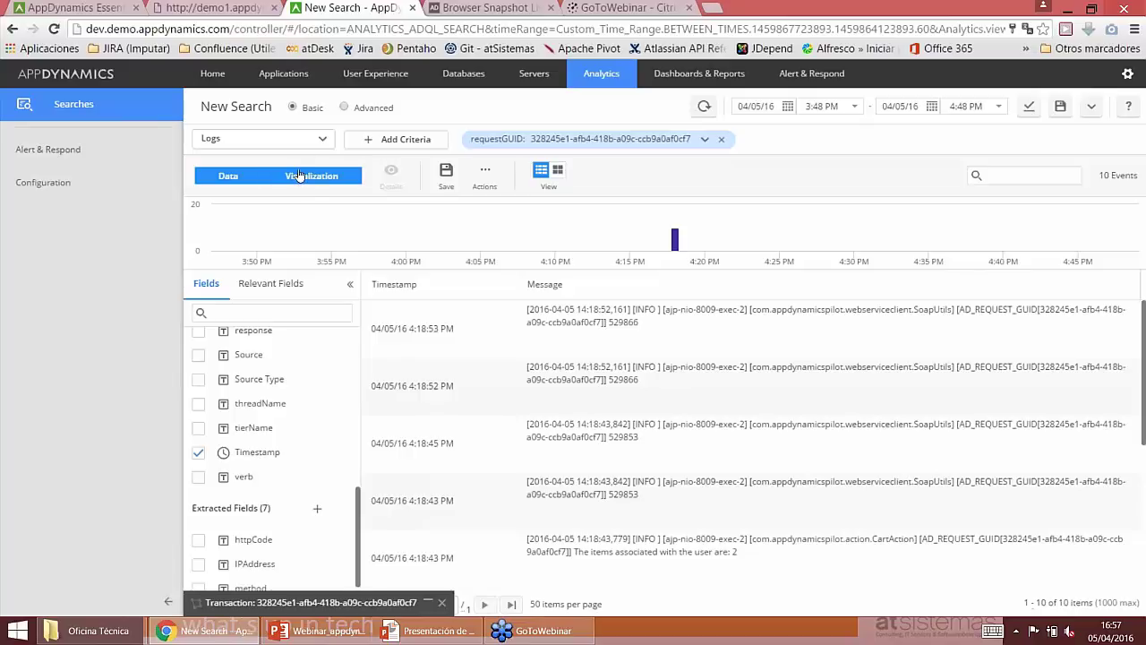
click(321, 145)
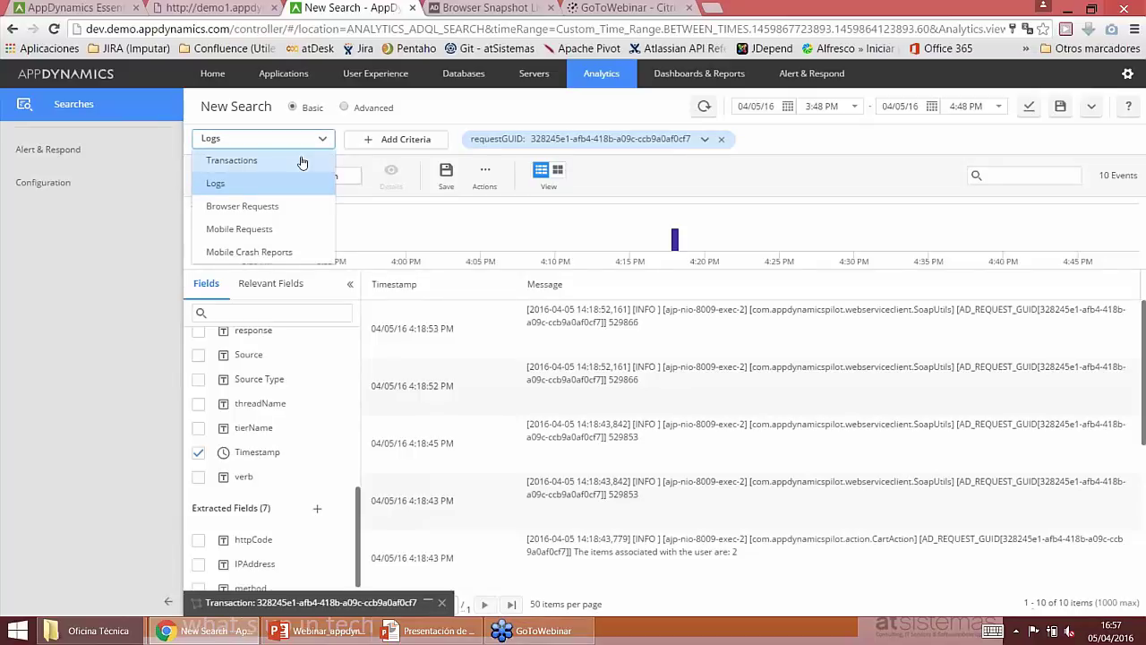
click(249, 163)
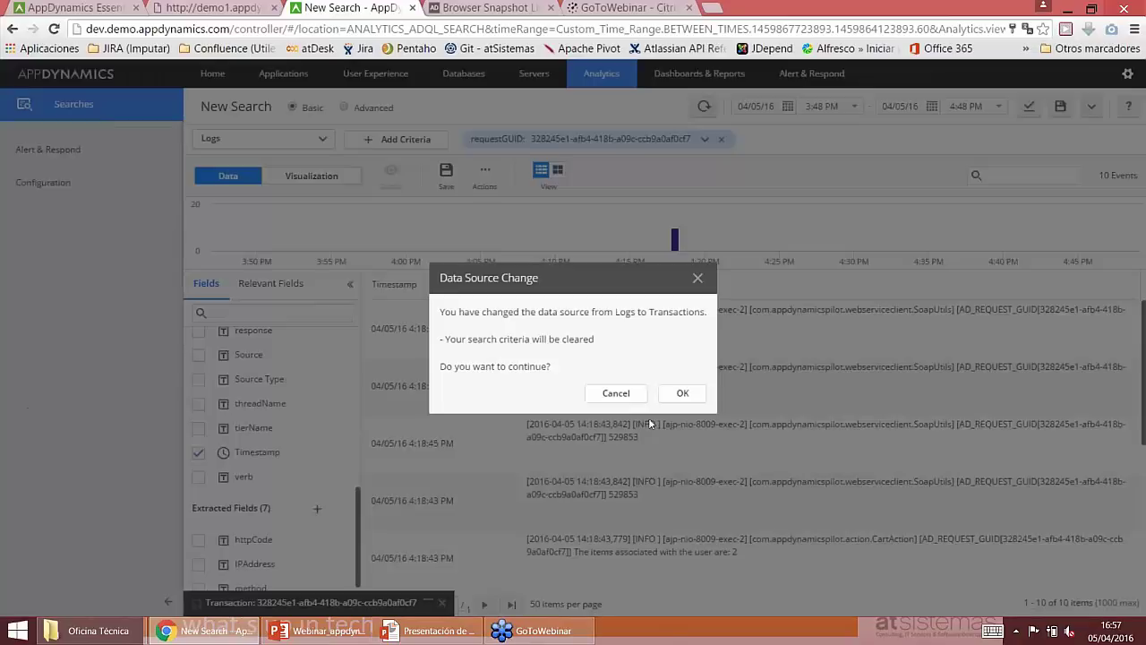
click(685, 395)
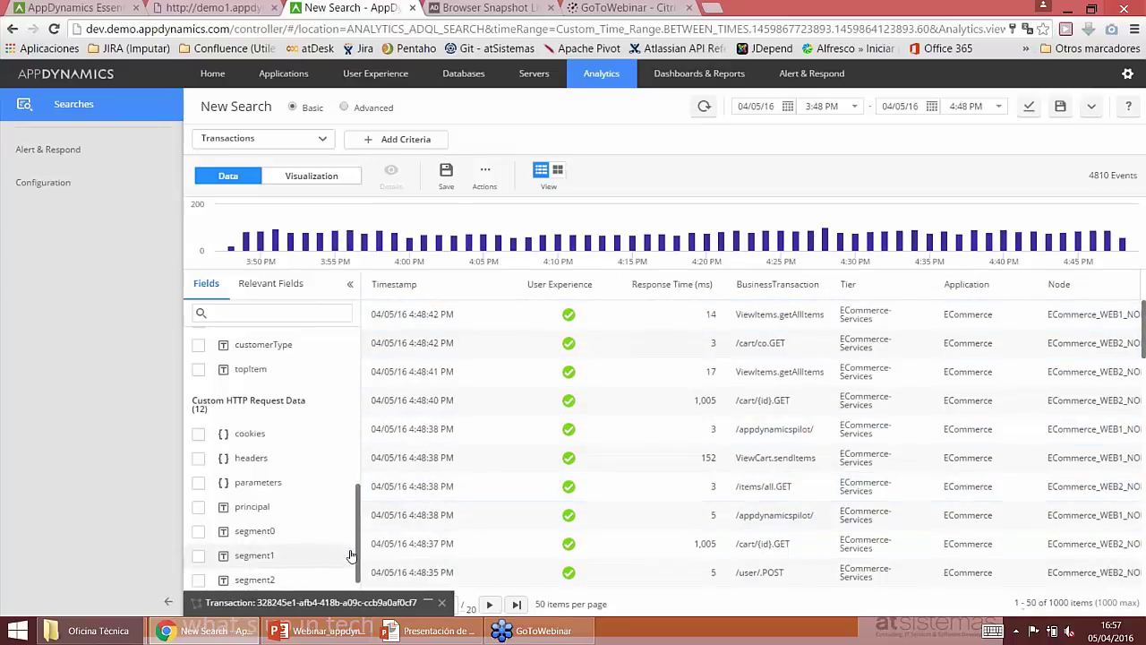
Add cartTotal as a column in the transaction results, and briefly open the snapshot of the ViewCart transaction that has a cart total
drag(358, 566, 349, 503)
scroll(350, 503, down, 1)
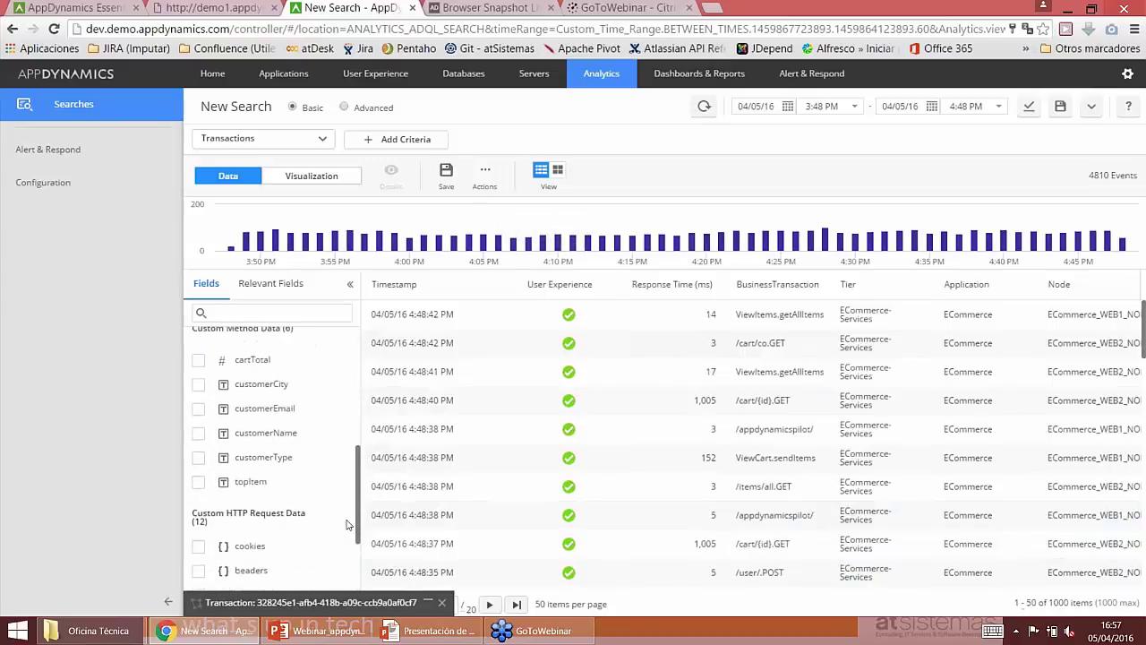
click(198, 360)
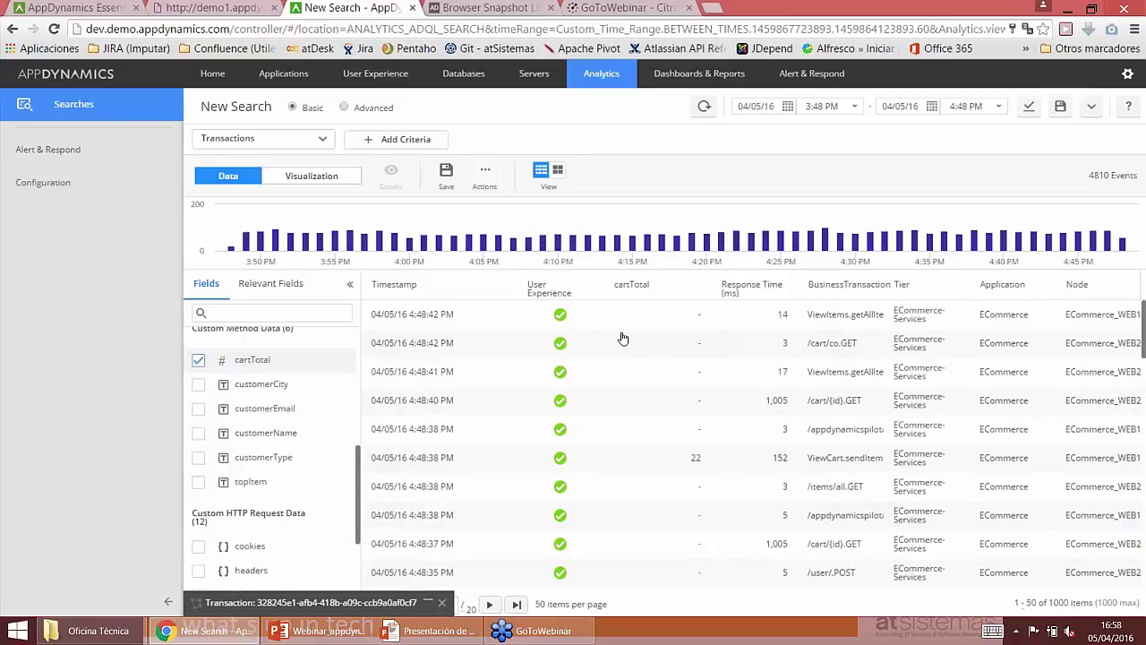
double_click(696, 459)
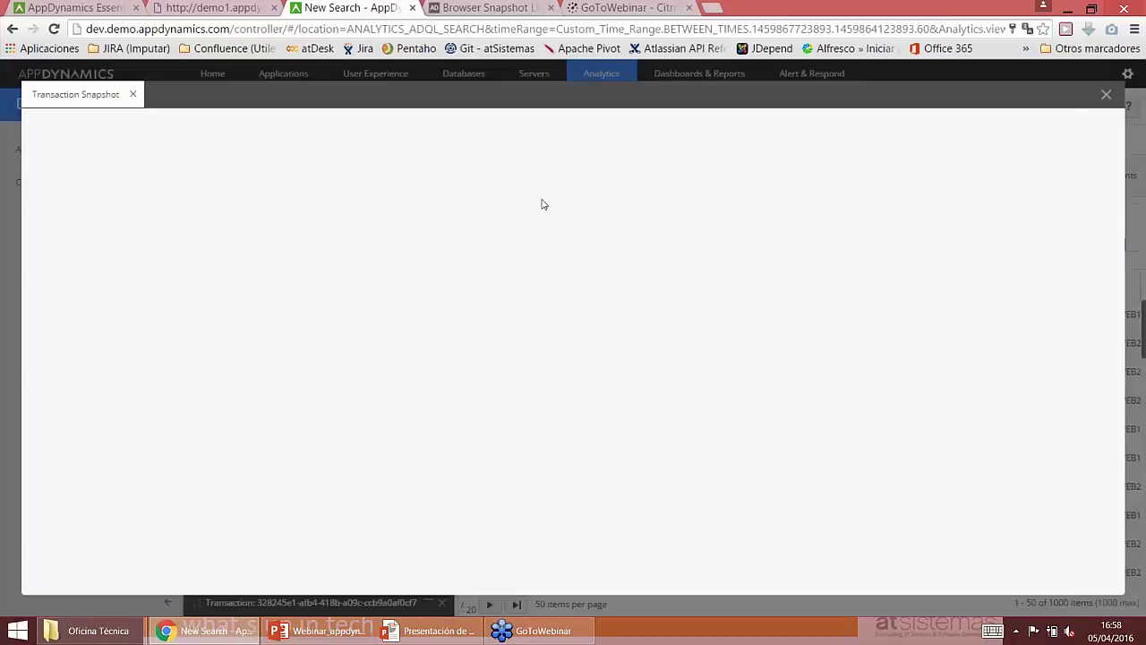
click(1106, 94)
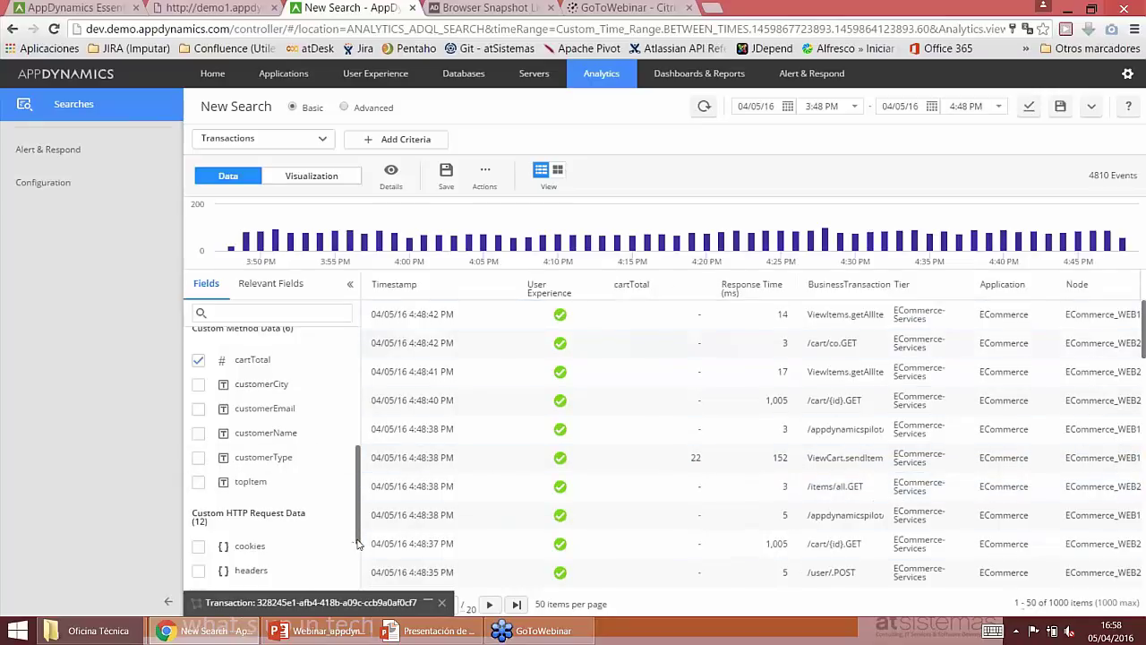
Look through the remaining custom fields and add customerEmail as a column in the transaction results
scroll(356, 535, down, 3)
scroll(356, 535, up, 4)
click(198, 417)
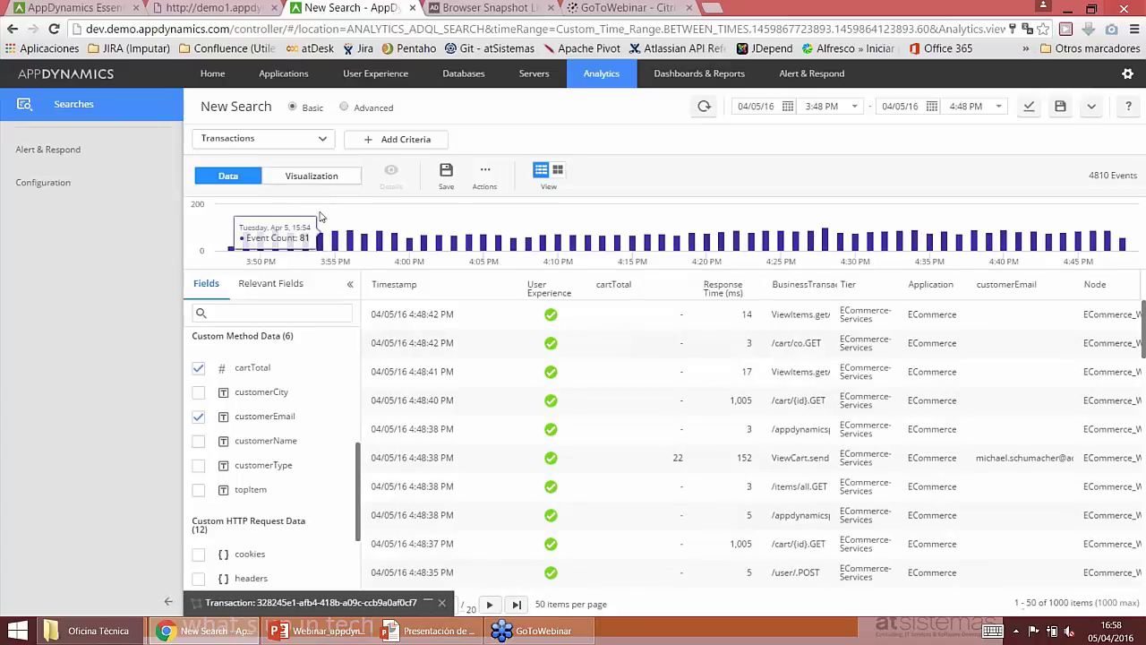
Start a custom widget on the search's visualization canvas and plot cartTotal as a sum on the Y axis
click(313, 176)
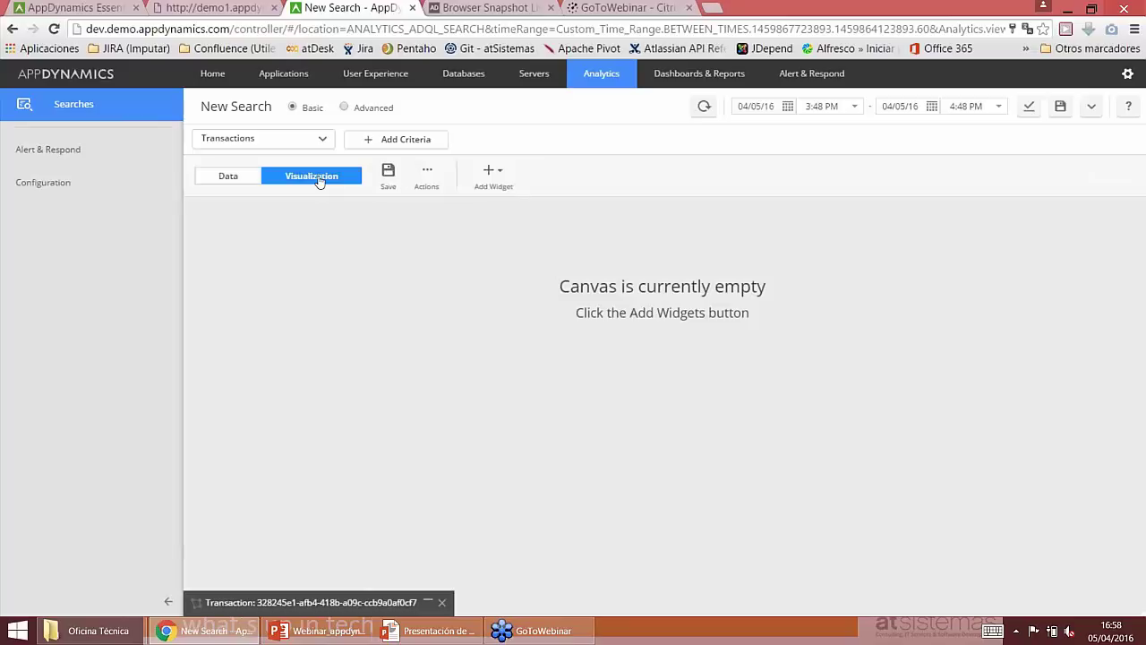
click(495, 179)
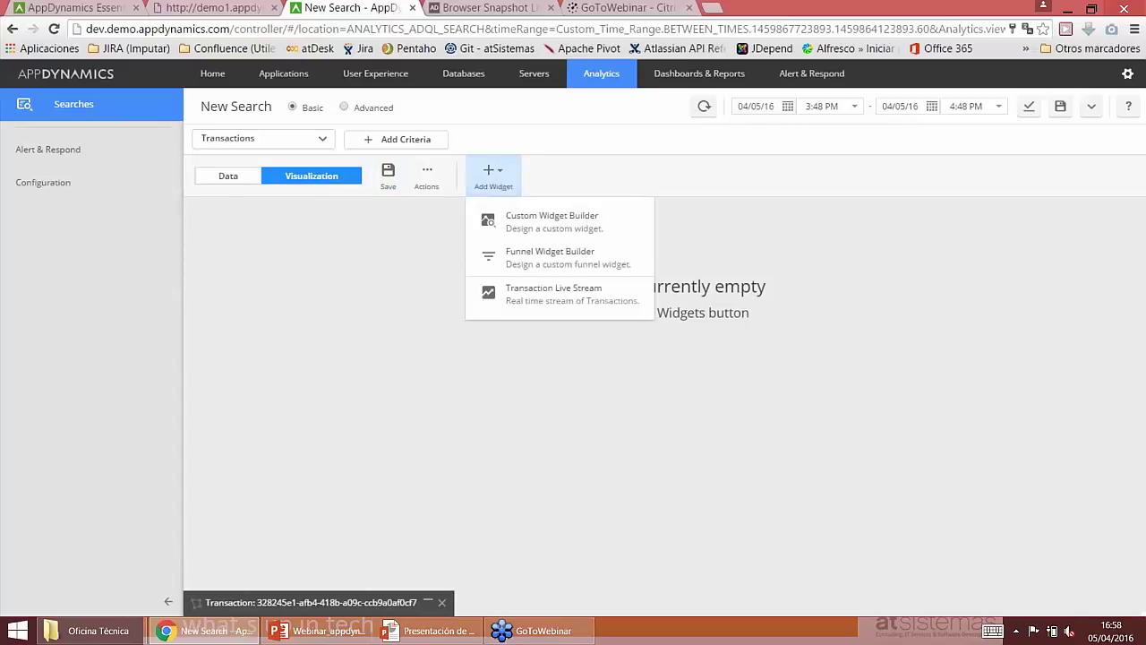
click(557, 231)
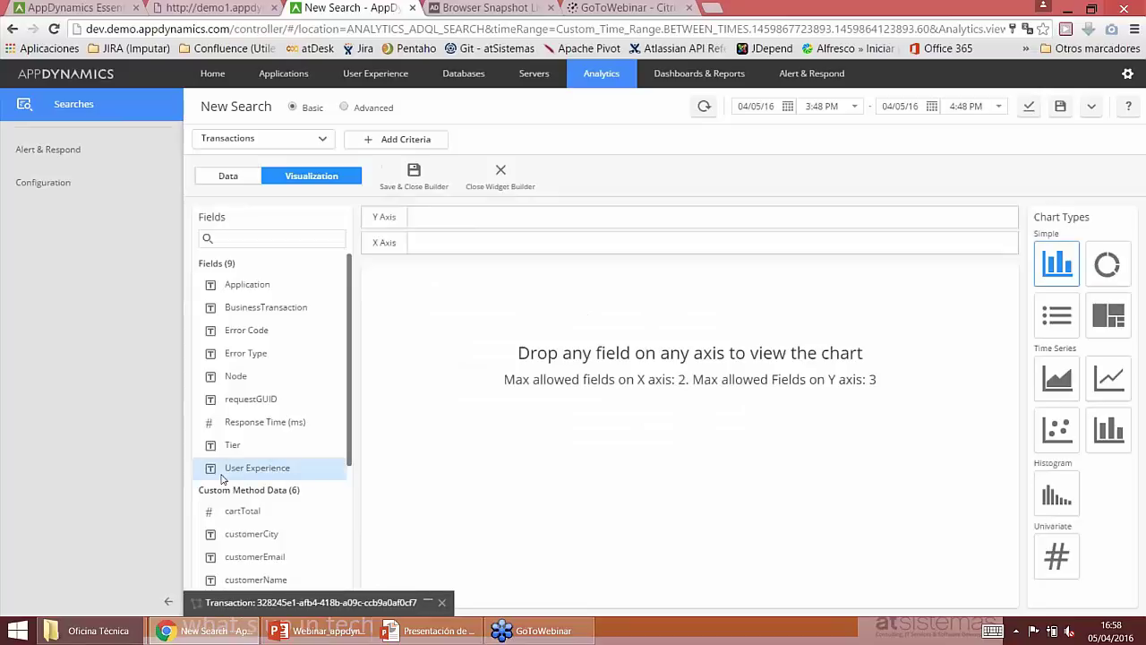
drag(264, 513, 644, 216)
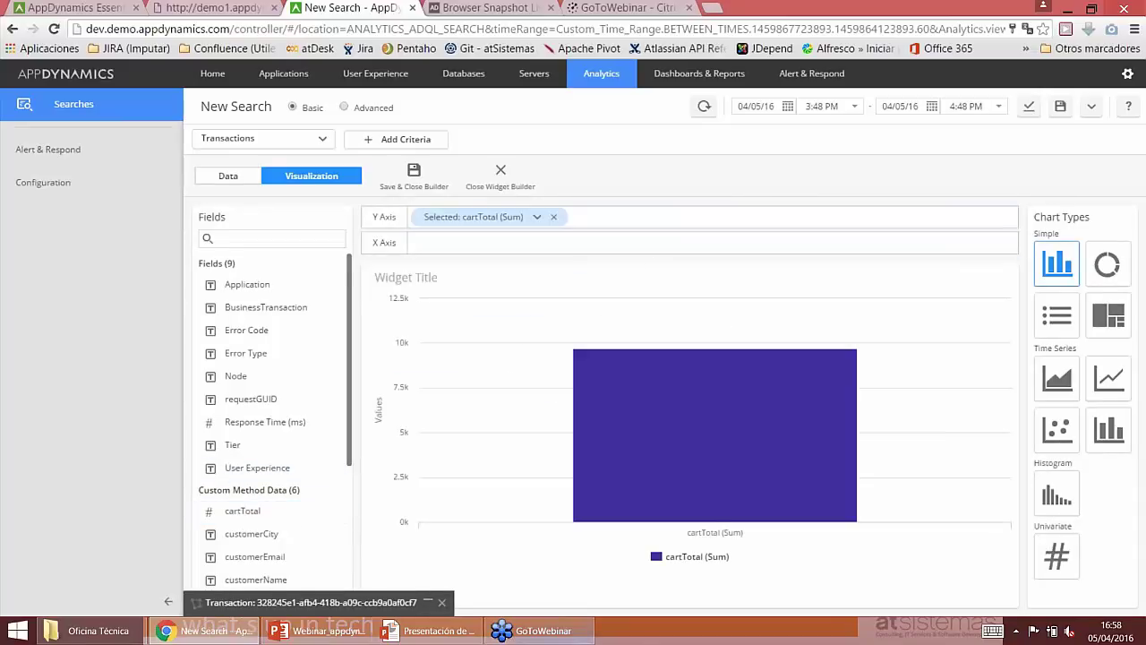
mouse_move(634, 482)
Set the time range to 1 week, break the cart total down by User Experience on the X axis, and inspect the ERROR bar
click(1029, 105)
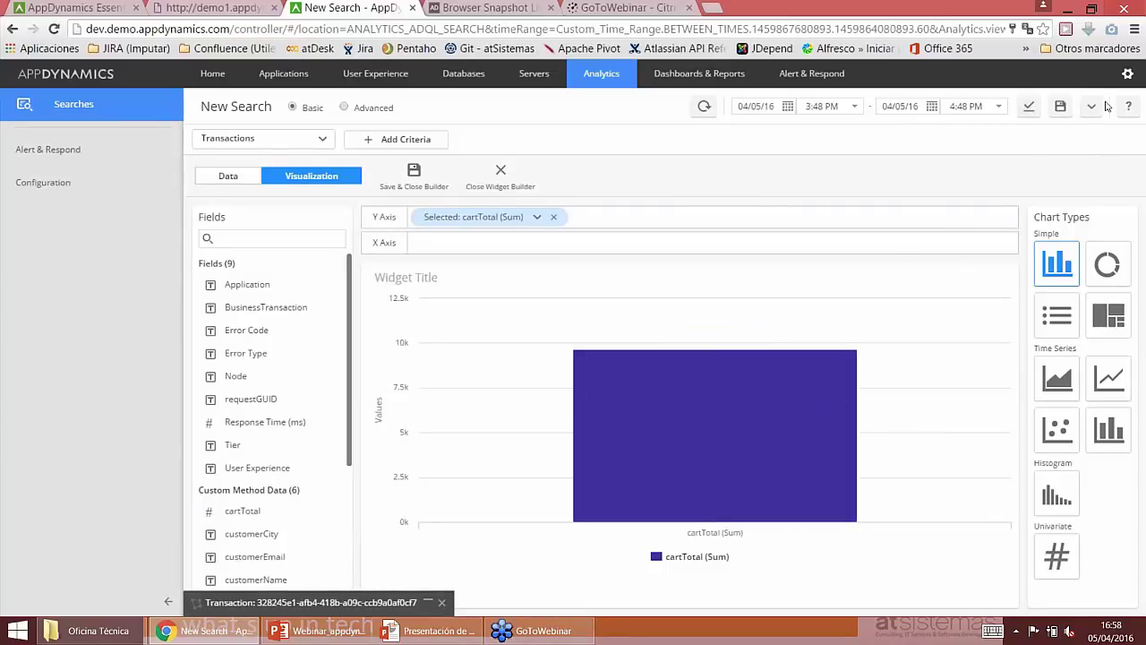
click(1092, 105)
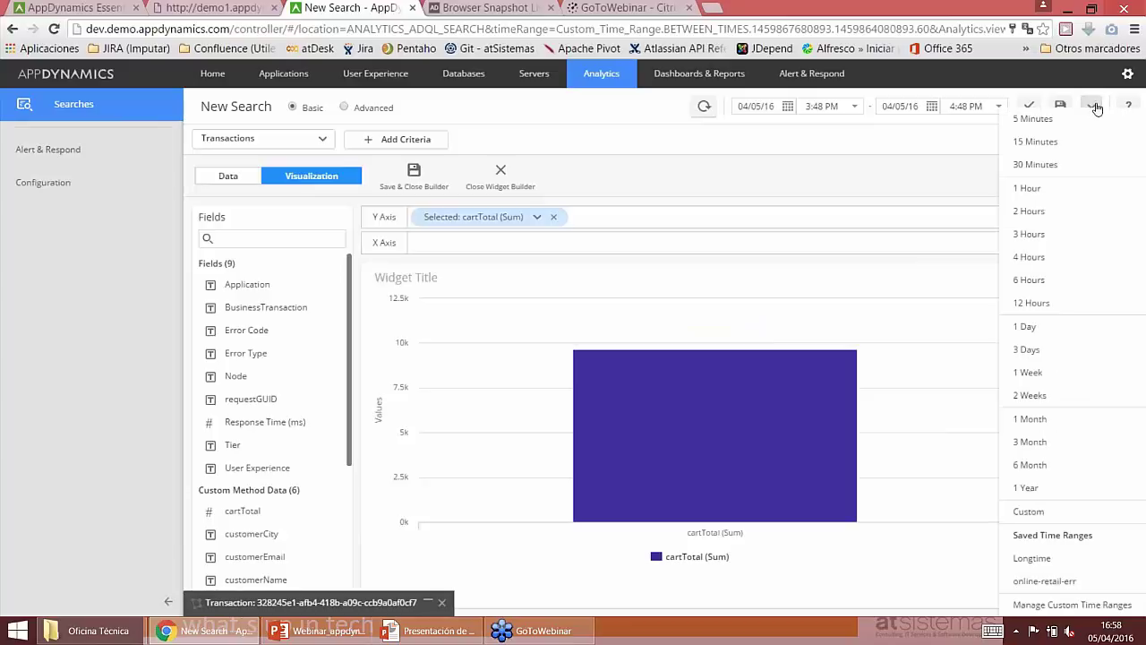
click(1039, 372)
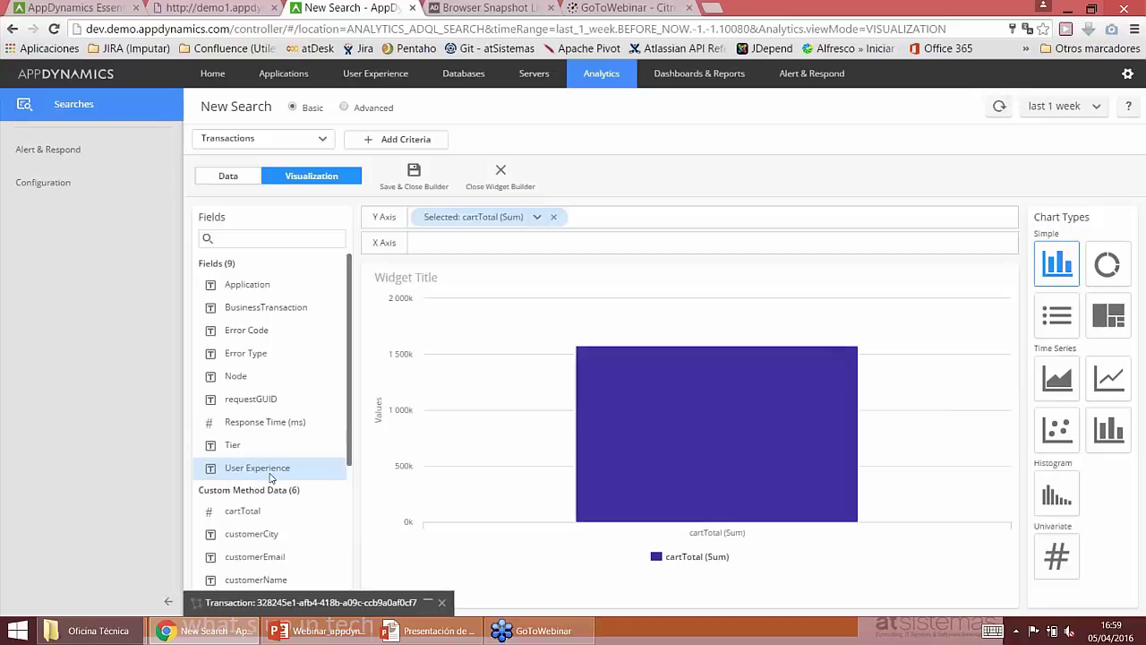
drag(260, 476, 578, 247)
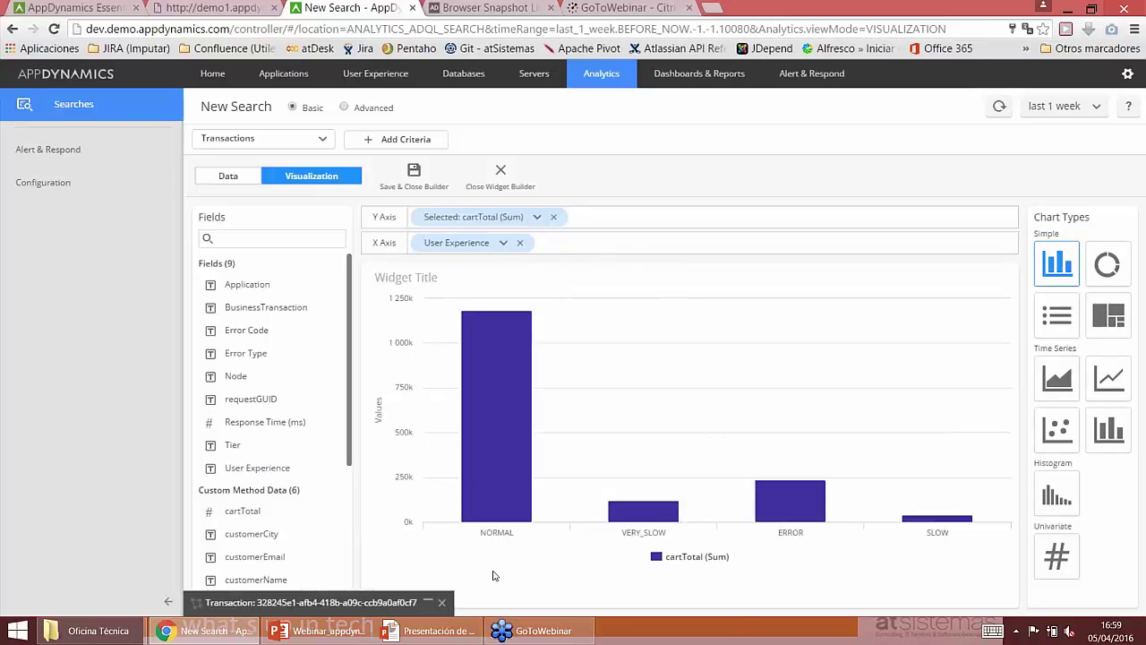
mouse_move(784, 507)
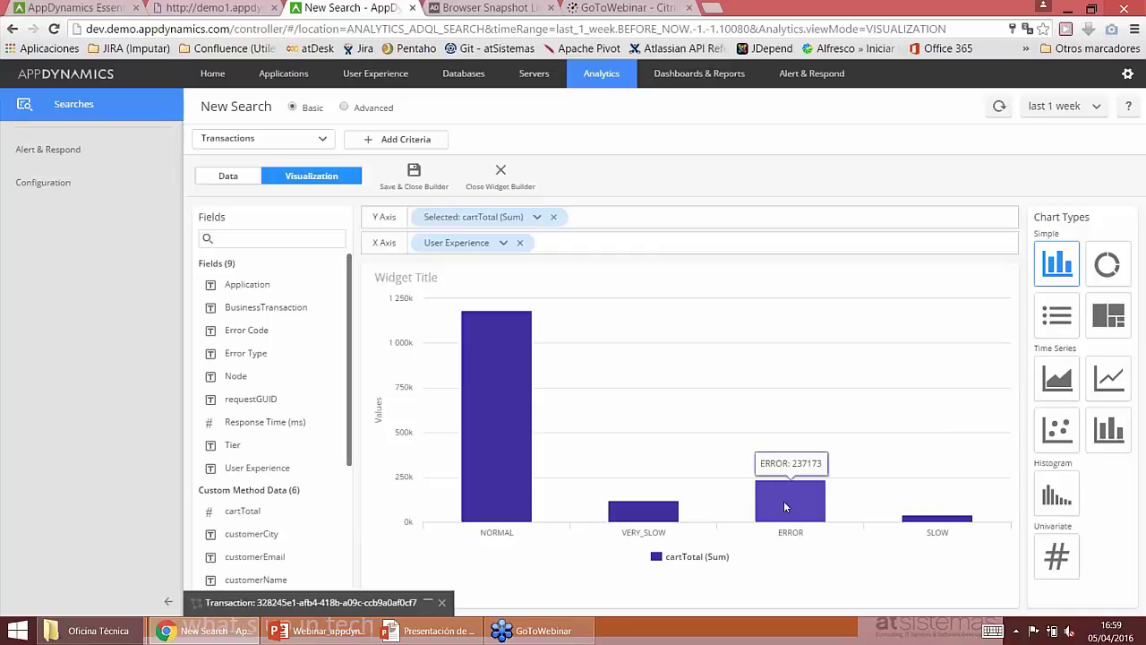
Extend the cart total chart's time range to 6 months
click(1097, 105)
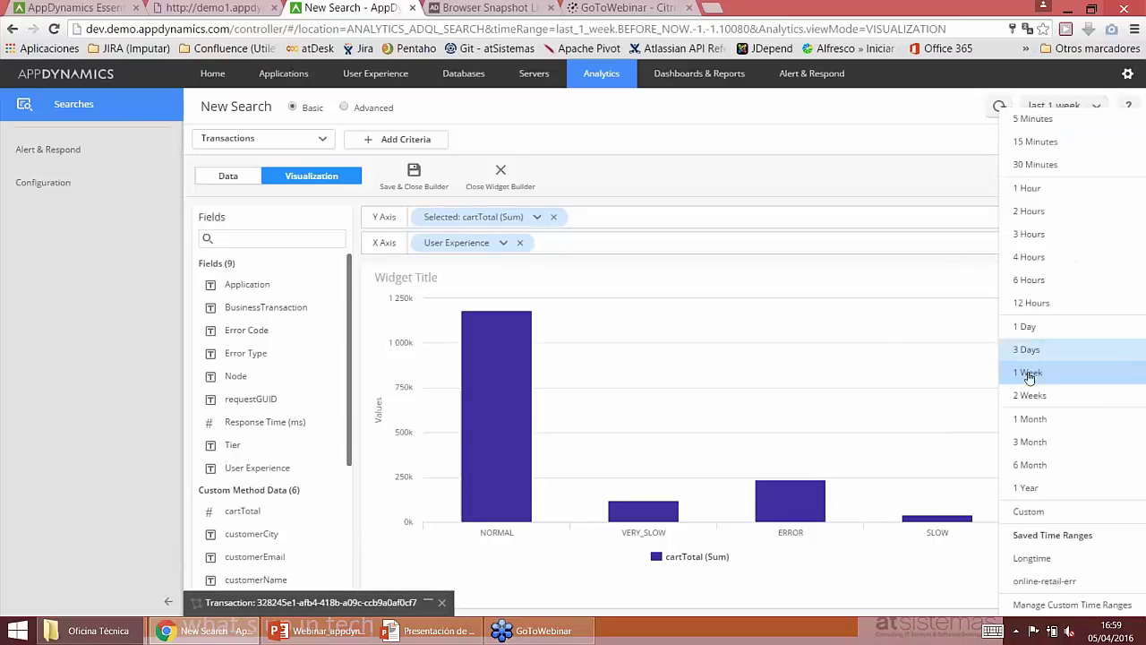
click(1030, 465)
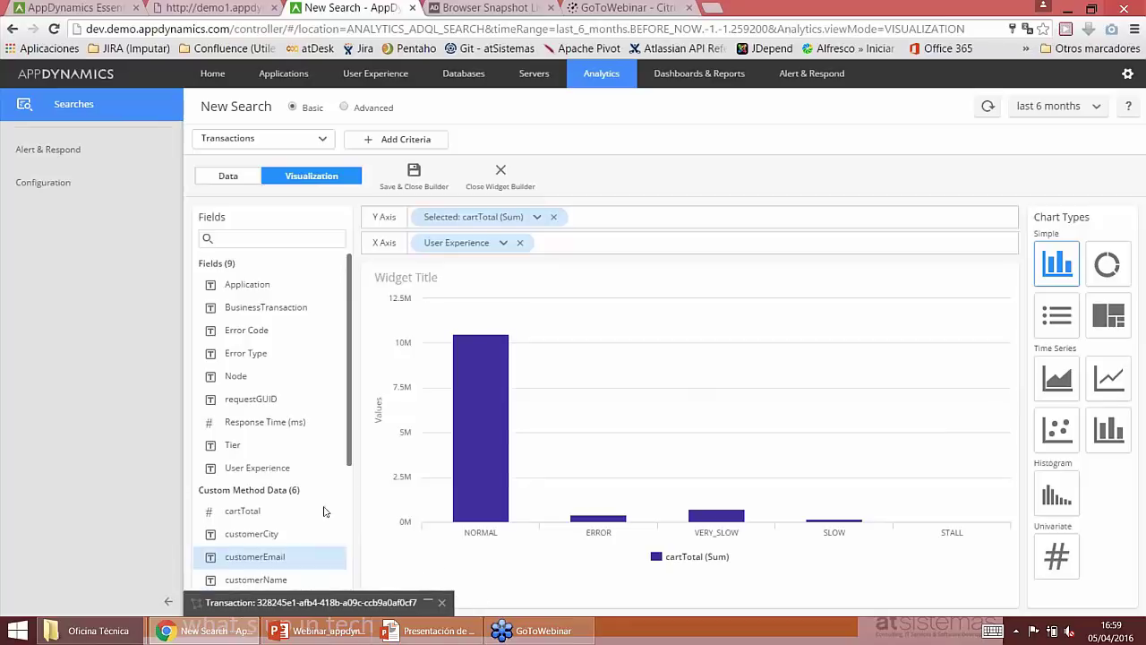
drag(349, 470, 390, 414)
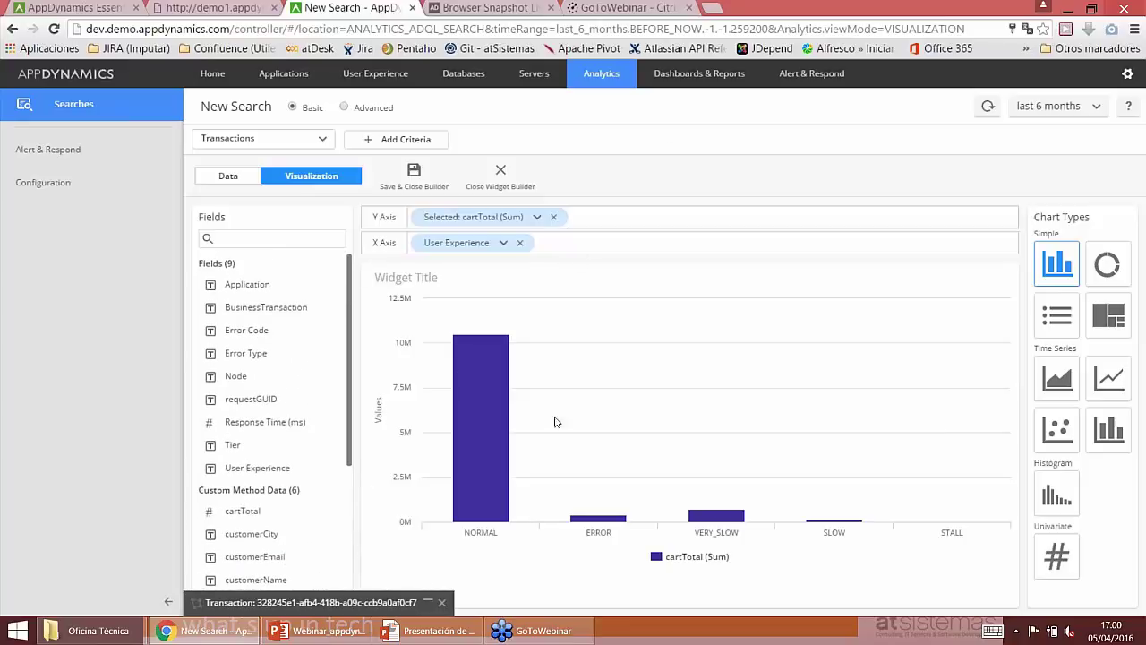
Return to the transaction data view and look through the fields available as search criteria, without adding one
click(229, 176)
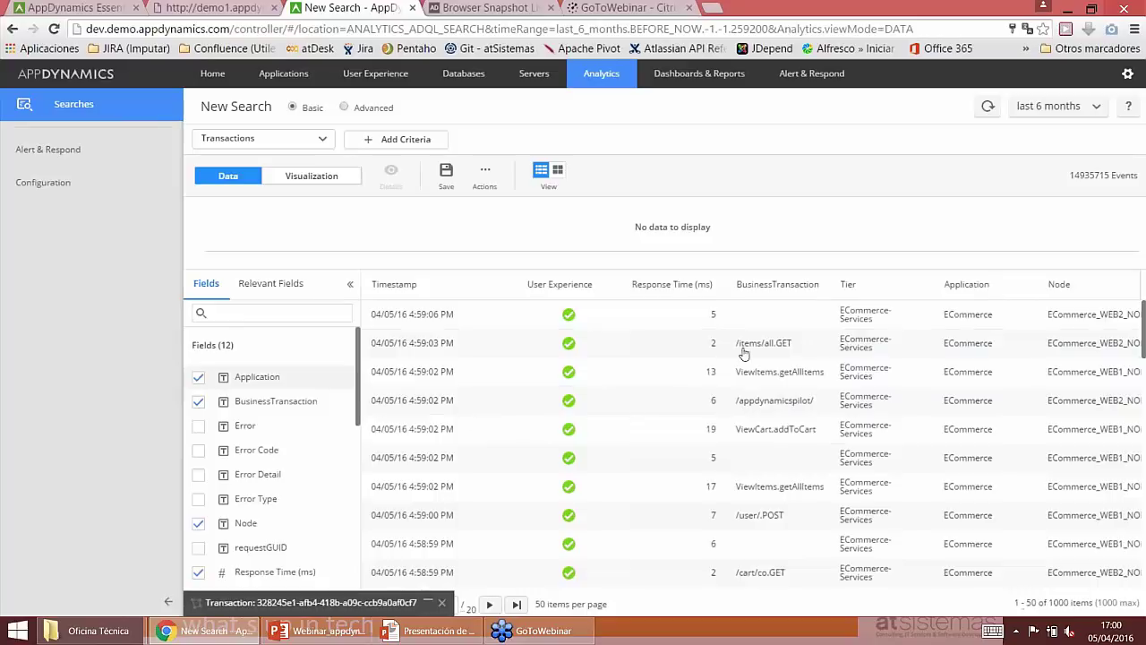
click(385, 143)
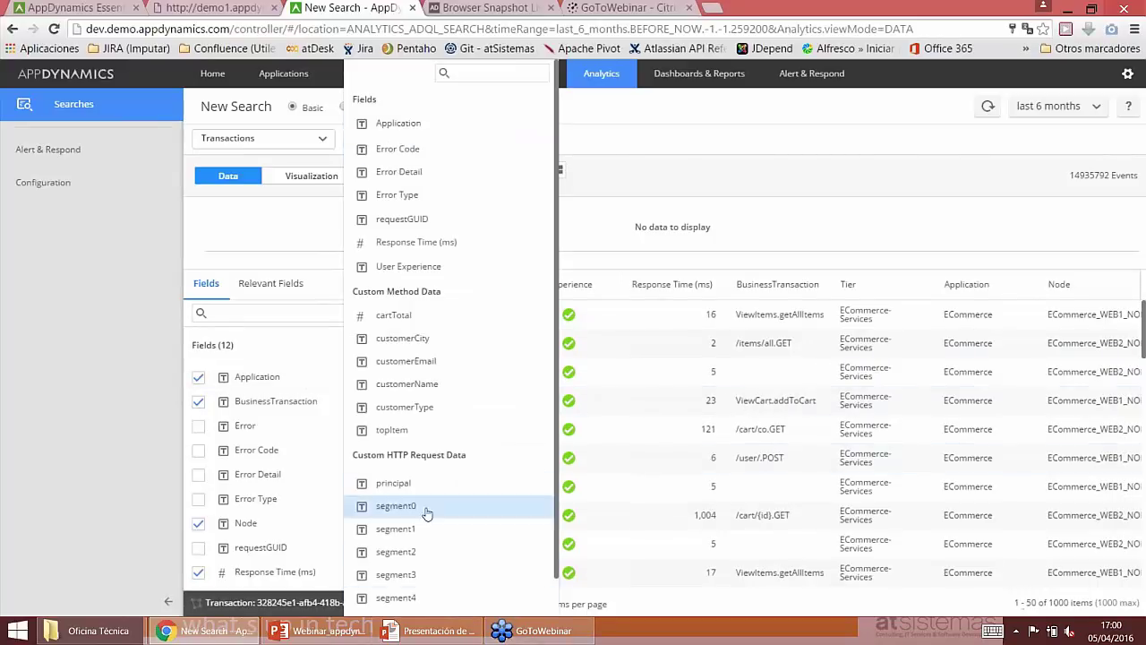
scroll(490, 264, down, 1)
scroll(490, 264, down, 1)
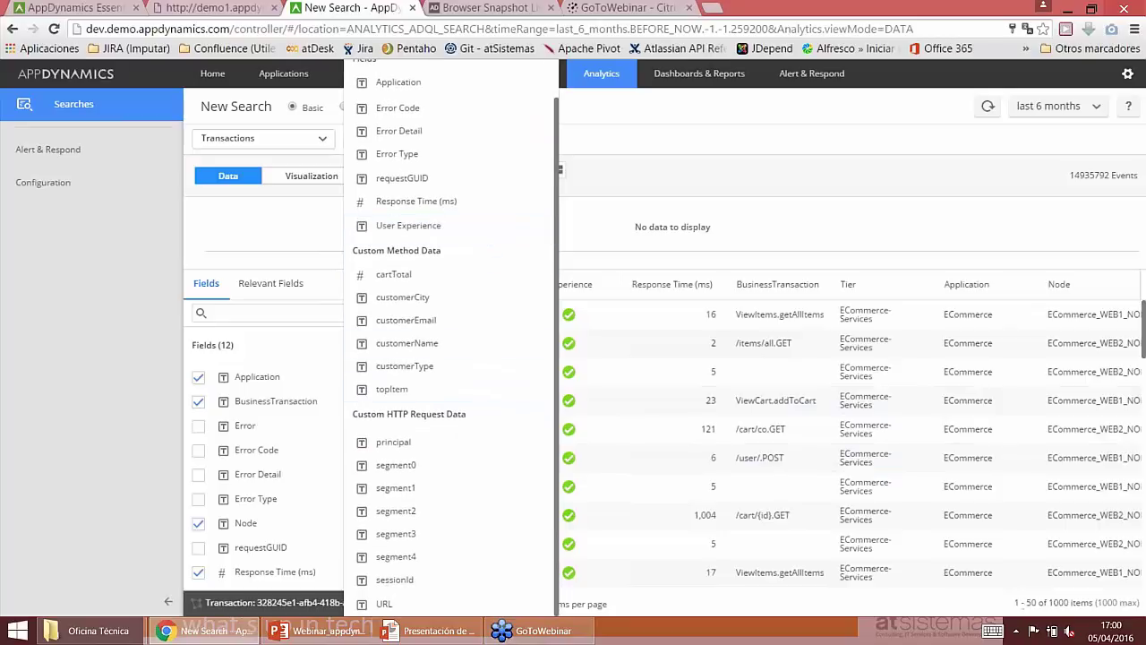
scroll(425, 313, up, 1)
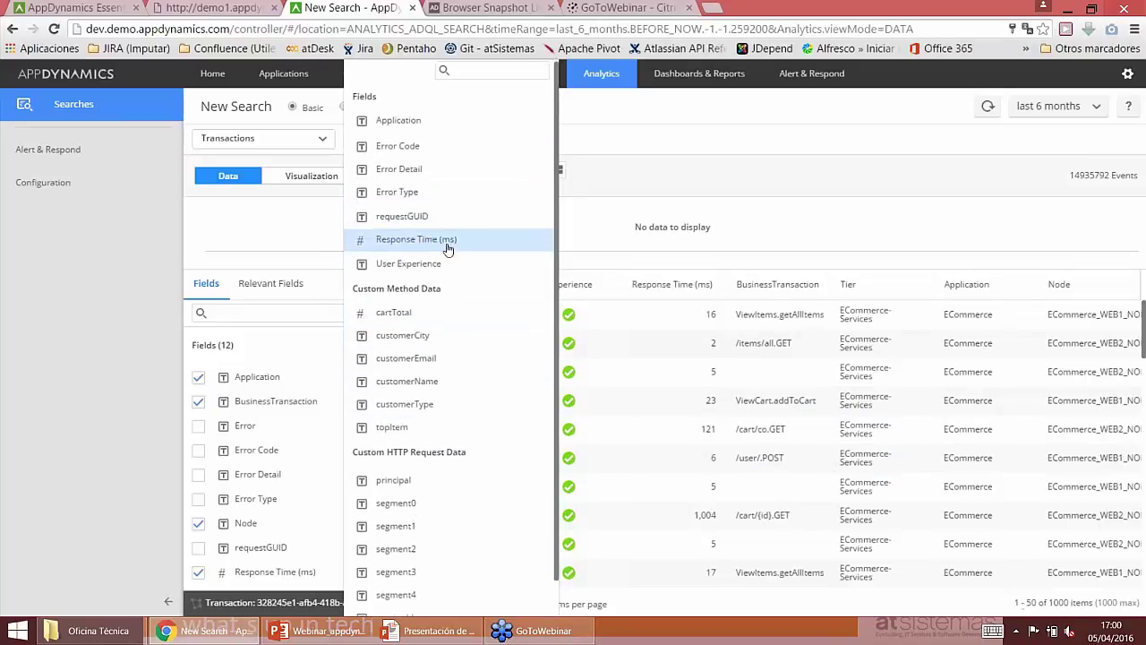
click(651, 197)
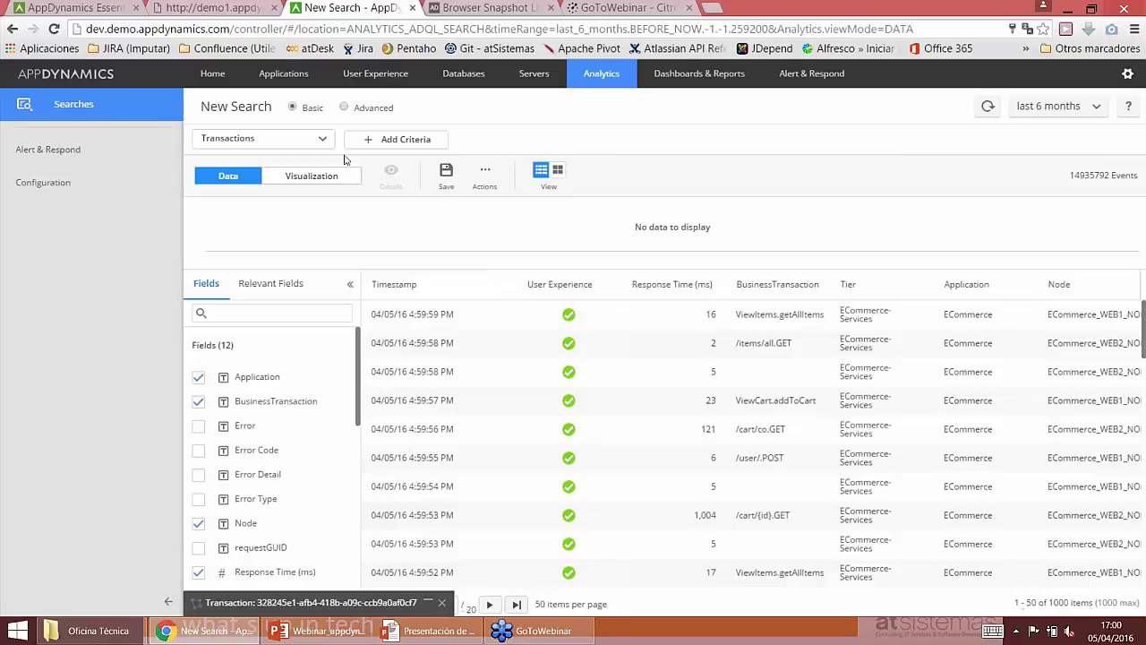
Open the ECommerce browser app's dashboard under User Experience and set its time range to 30 minutes
click(376, 76)
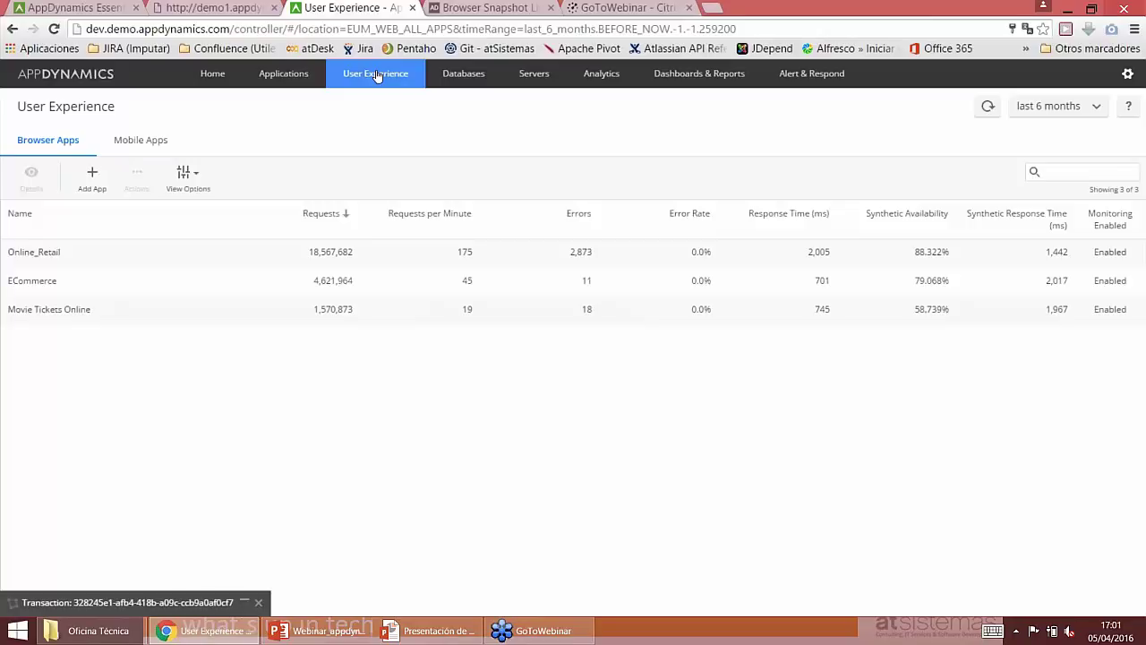
double_click(28, 281)
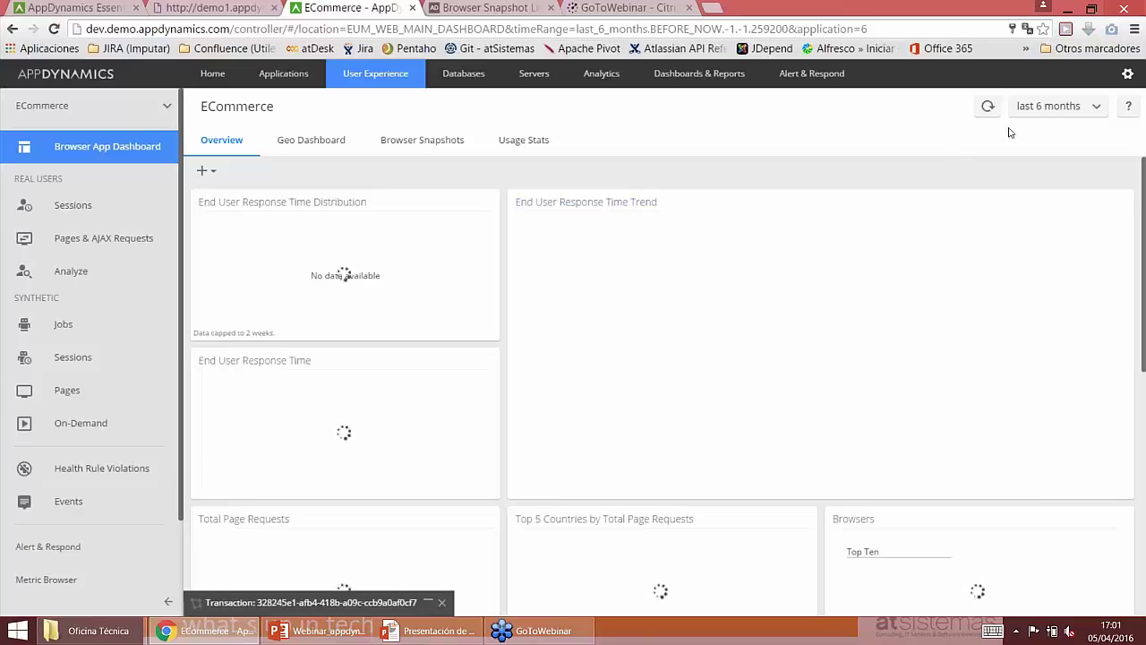
click(1088, 106)
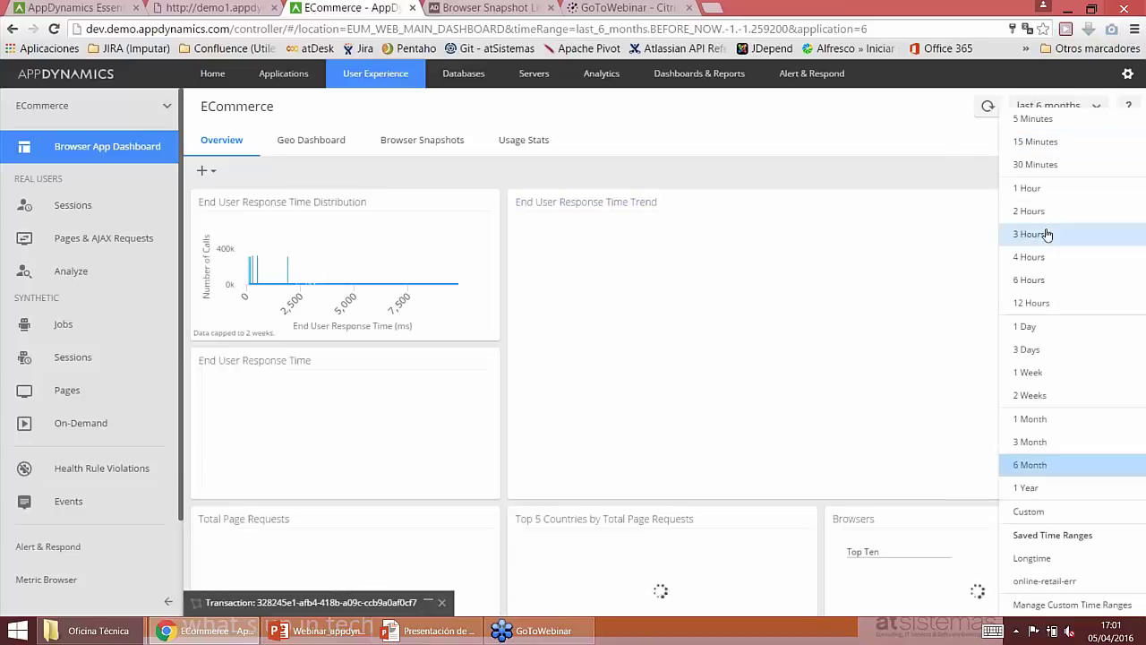
click(1043, 165)
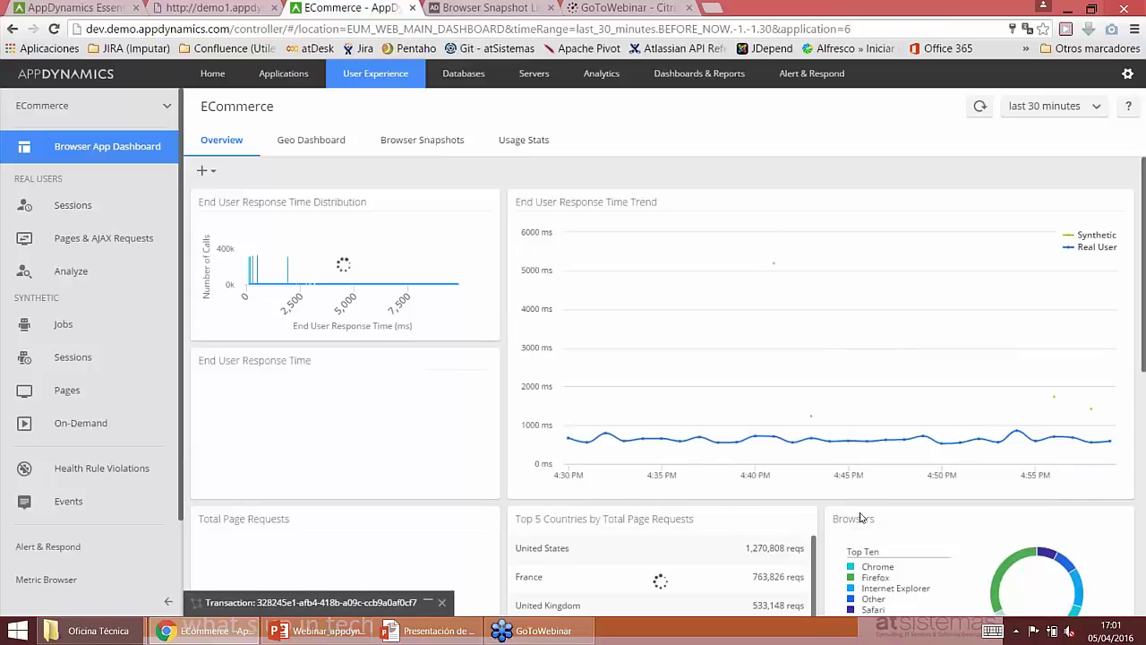
Review the dashboard's response time, country, browser, device and page request widgets, and open the app's browser snapshots
scroll(806, 502, down, 2)
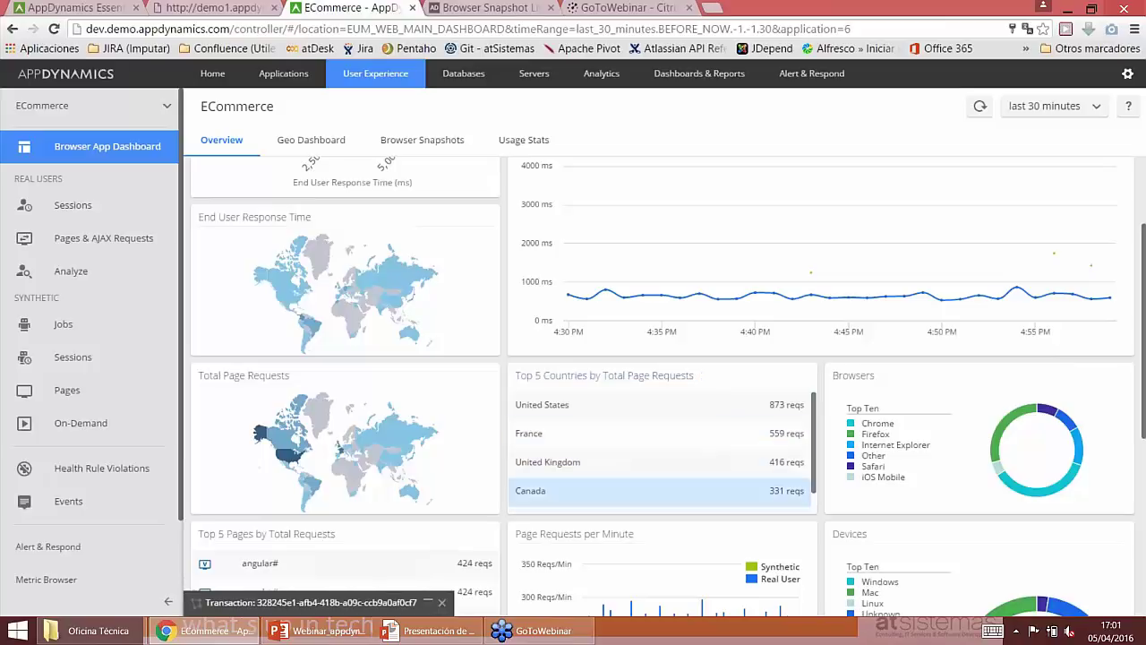
mouse_move(1015, 424)
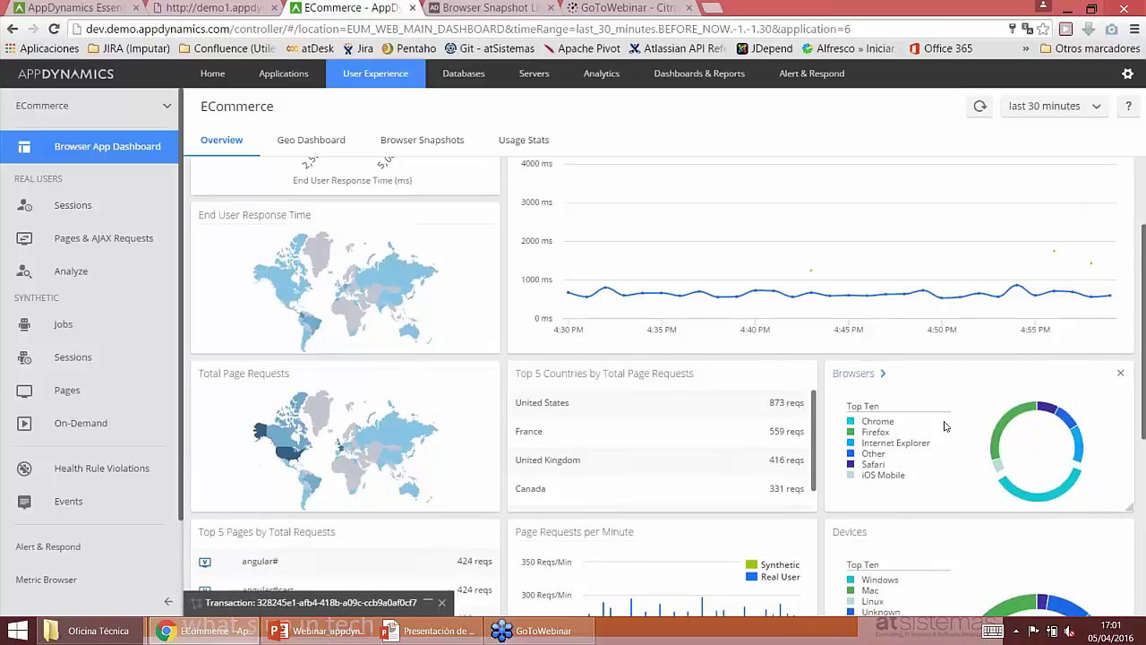
scroll(944, 426, down, 1)
scroll(590, 441, down, 1)
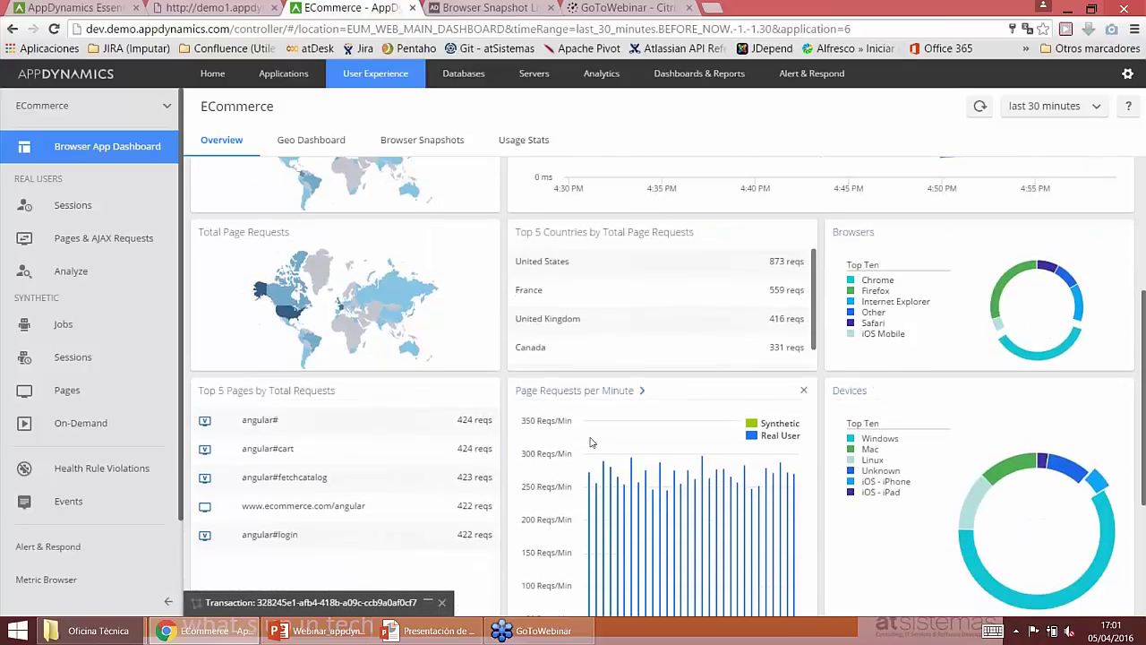
scroll(590, 441, up, 4)
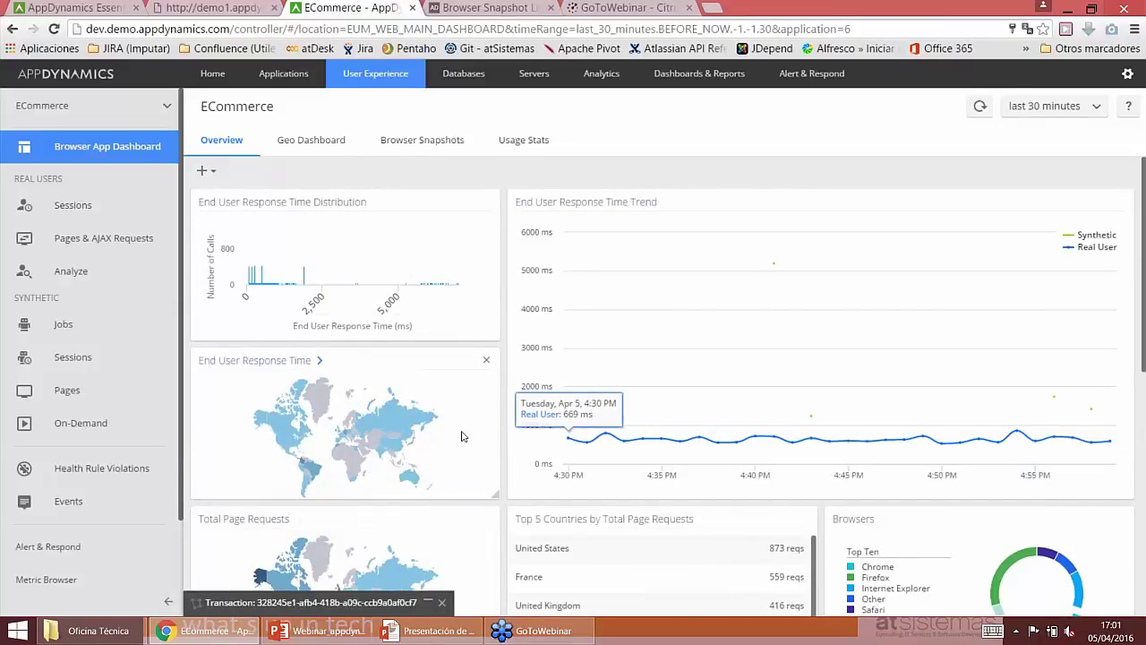
click(416, 140)
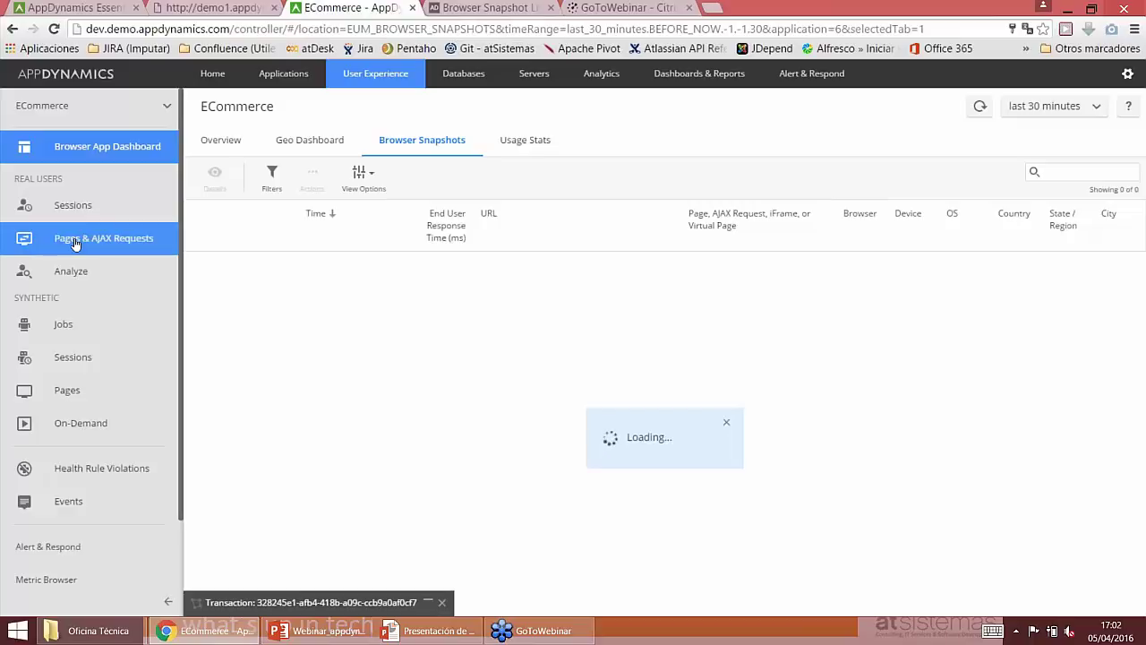
Open the ECommerce app's Pages & AJAX Requests list, search it for "check", and clear the search
click(75, 242)
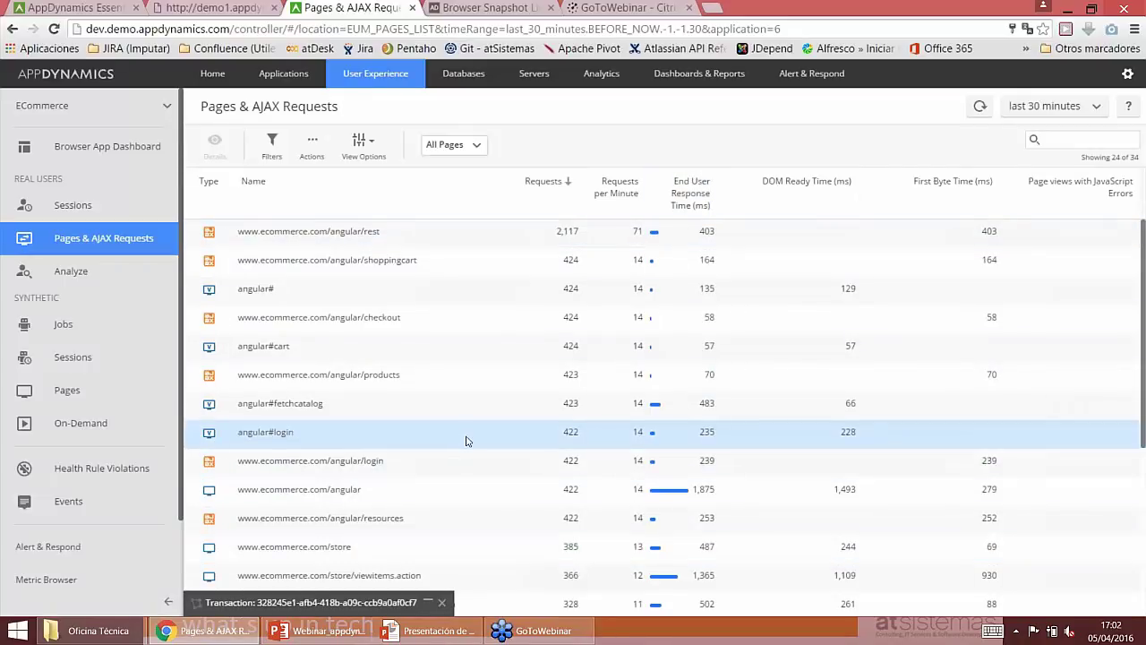
scroll(889, 348, down, 5)
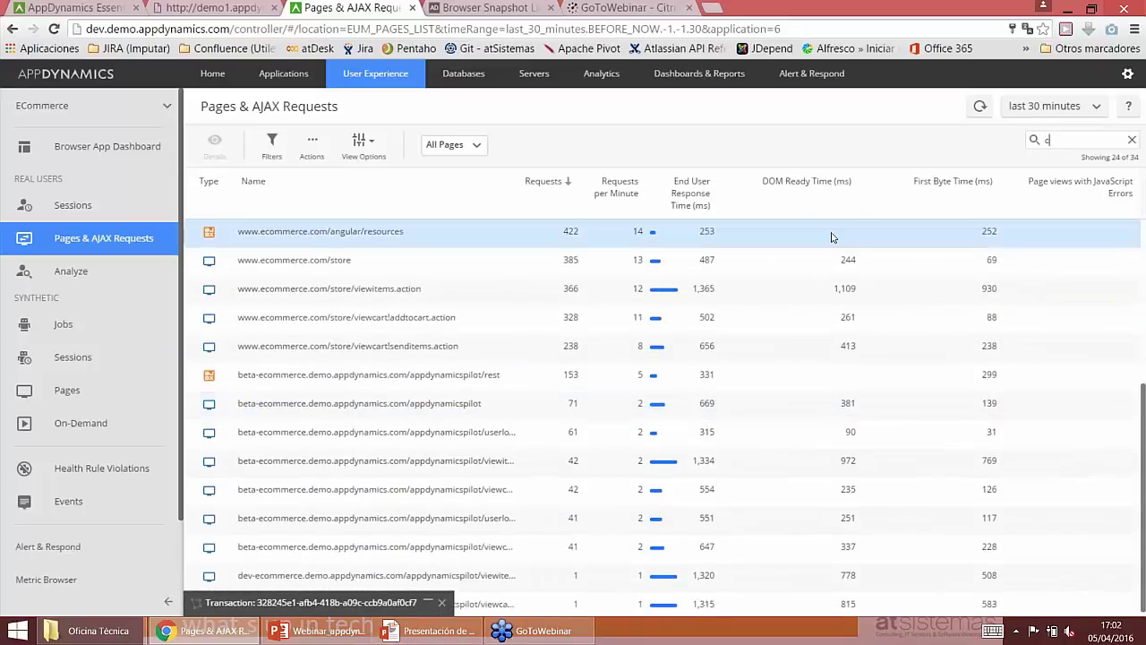
text(eck)
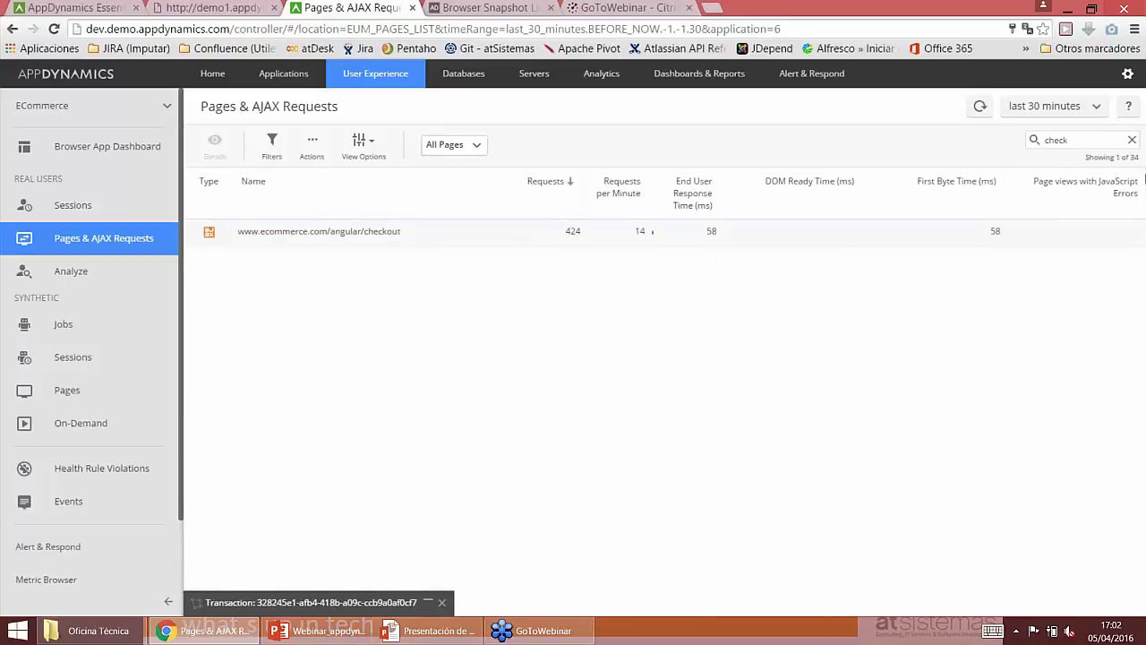
drag(1082, 143, 979, 136)
key(BackSpace)
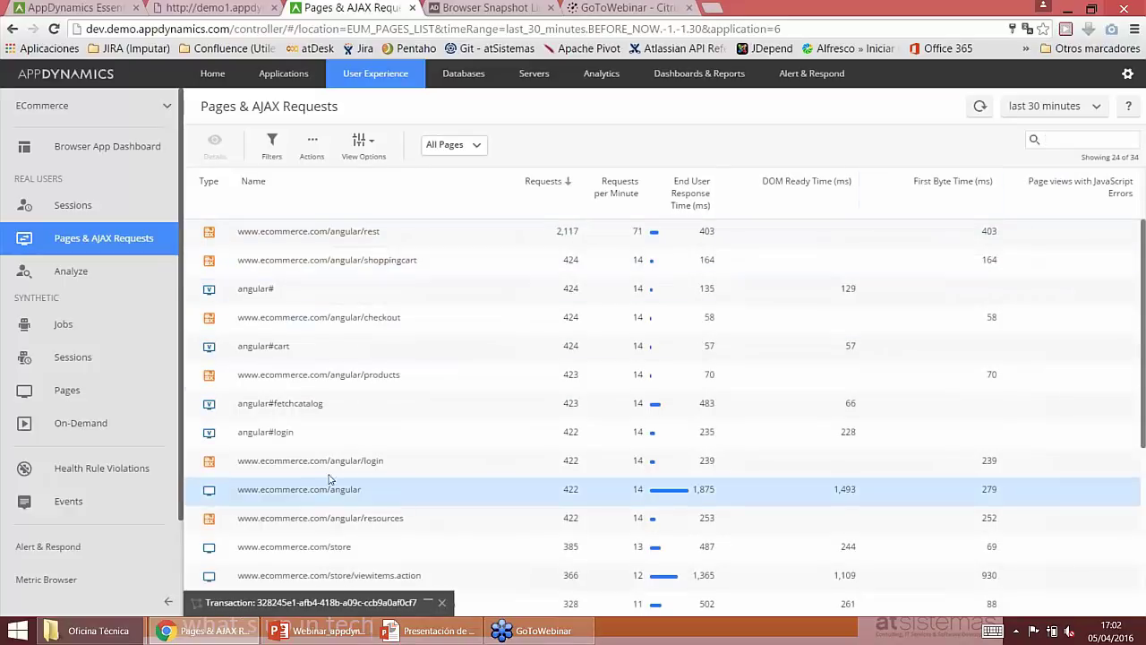
double_click(340, 504)
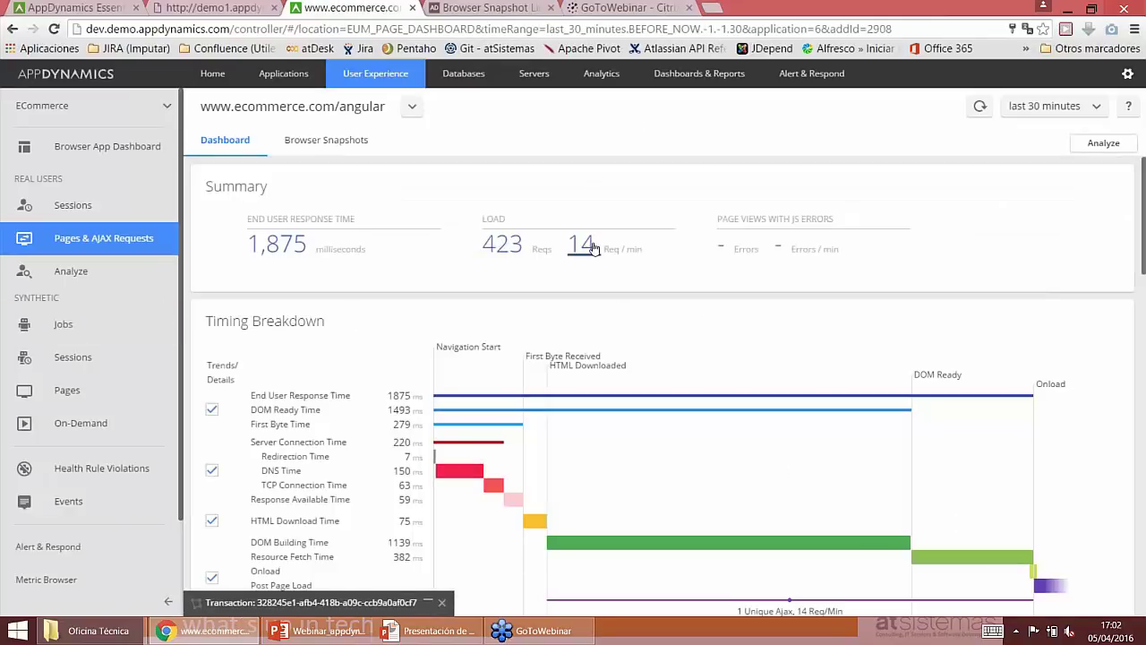
scroll(593, 248, down, 1)
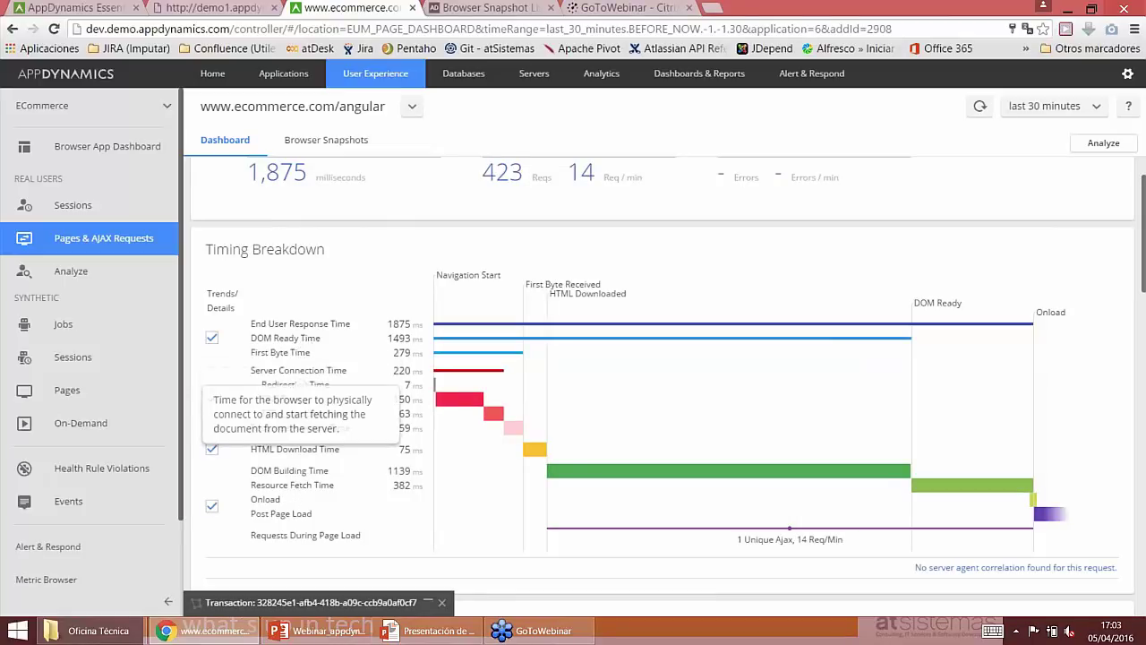
scroll(373, 426, down, 2)
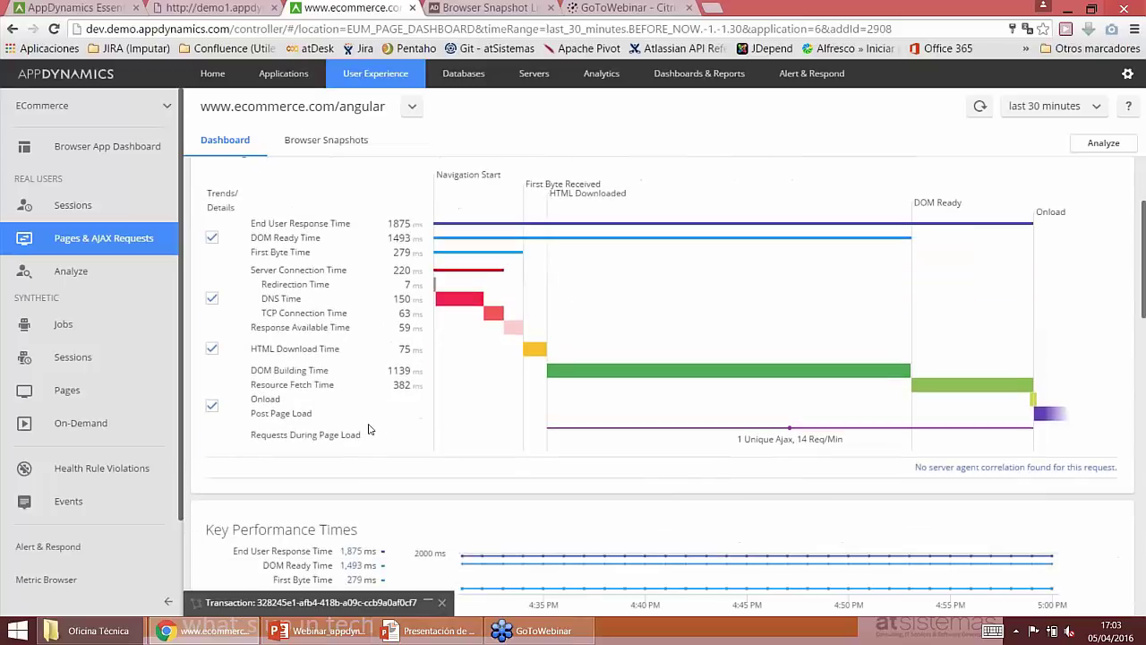
scroll(688, 331, down, 1)
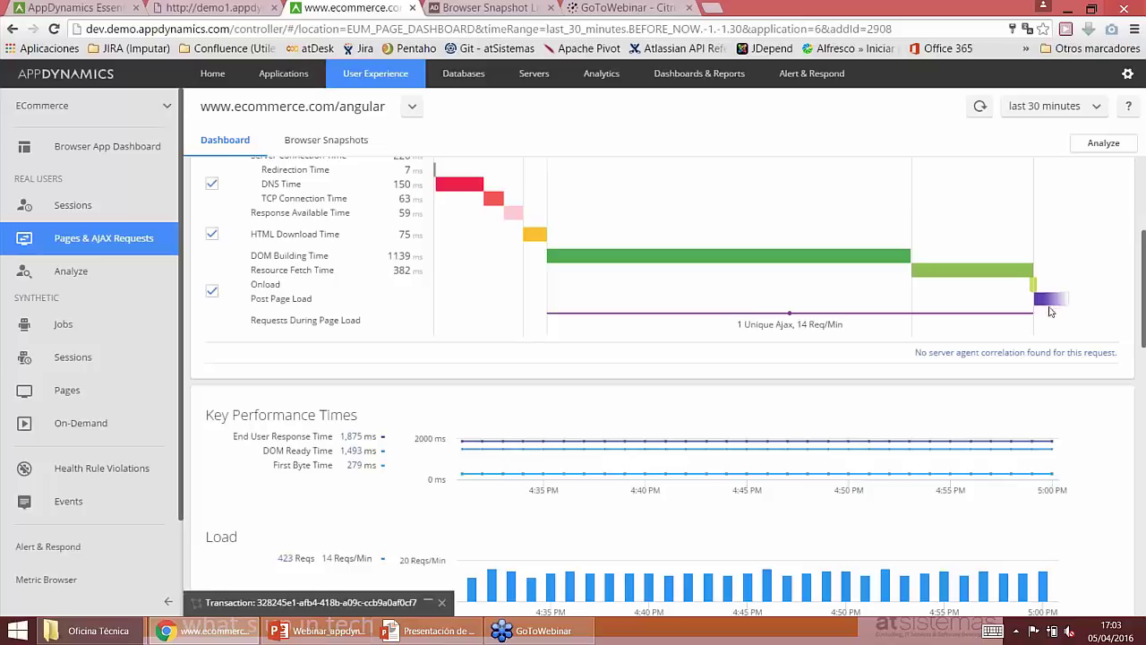
scroll(1029, 319, up, 4)
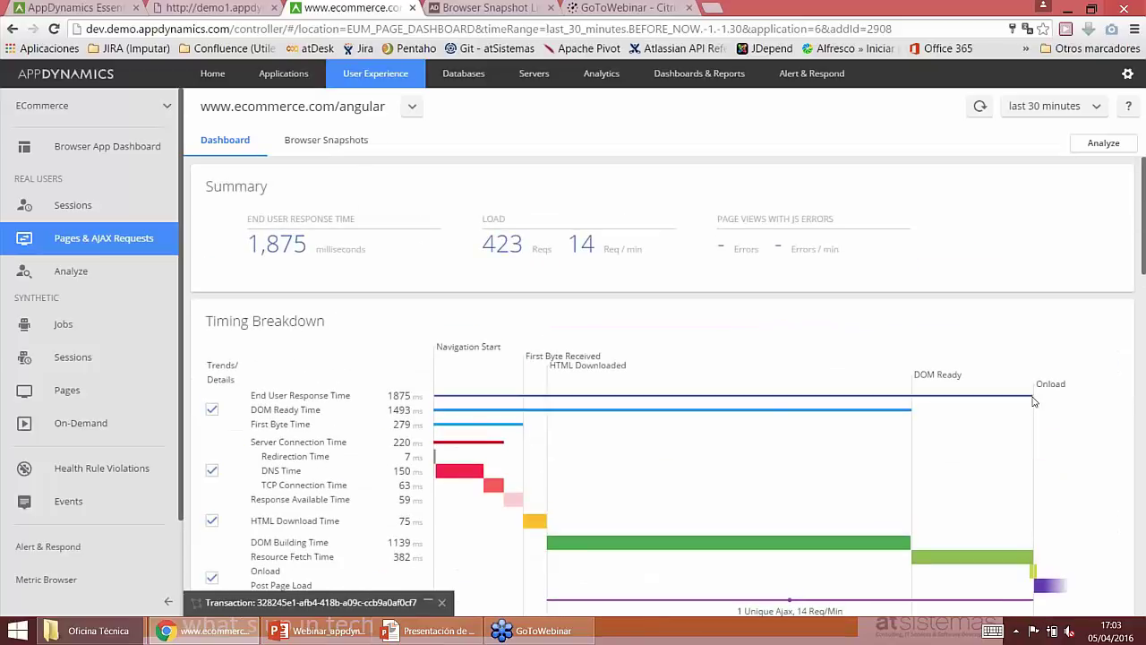
scroll(1033, 401, down, 4)
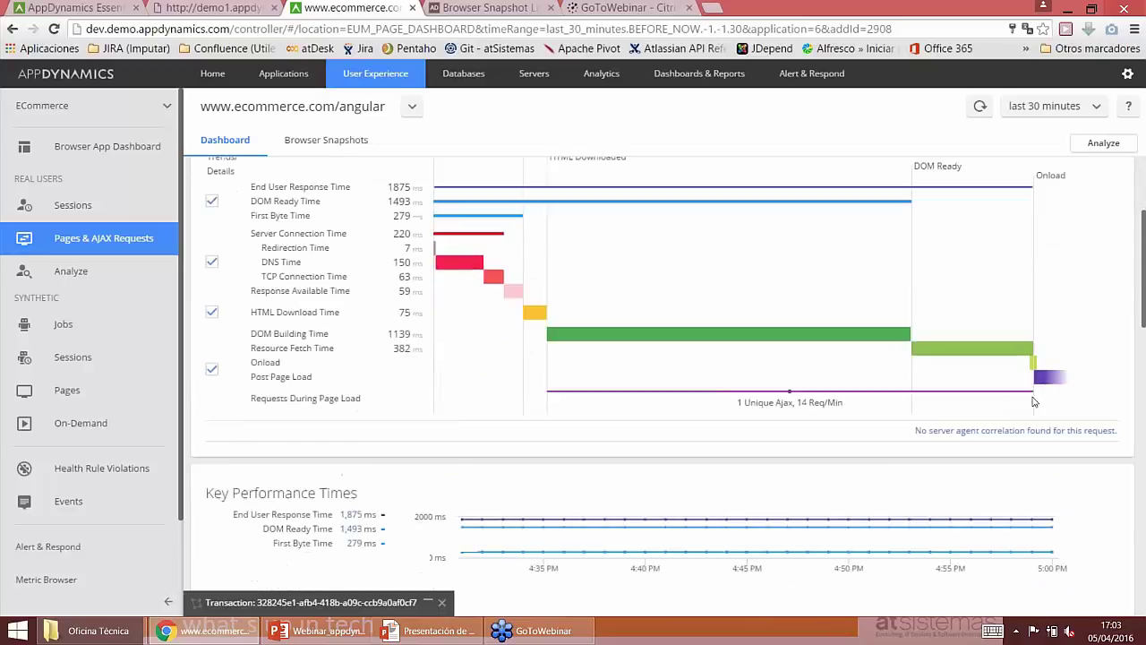
scroll(1033, 401, down, 10)
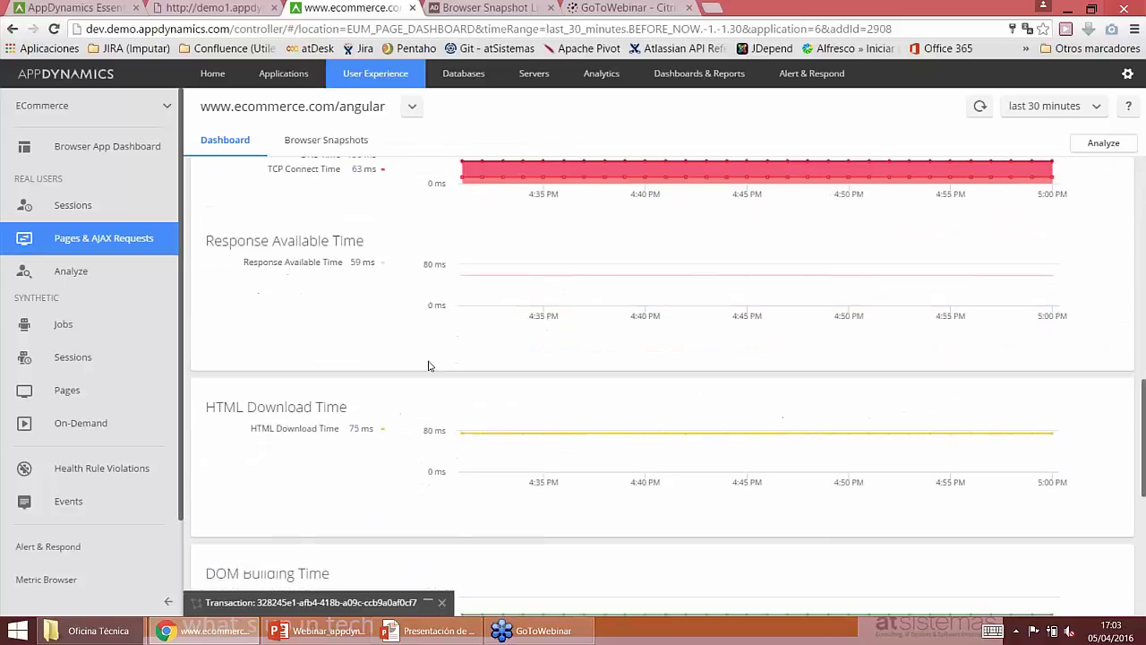
scroll(491, 400, down, 3)
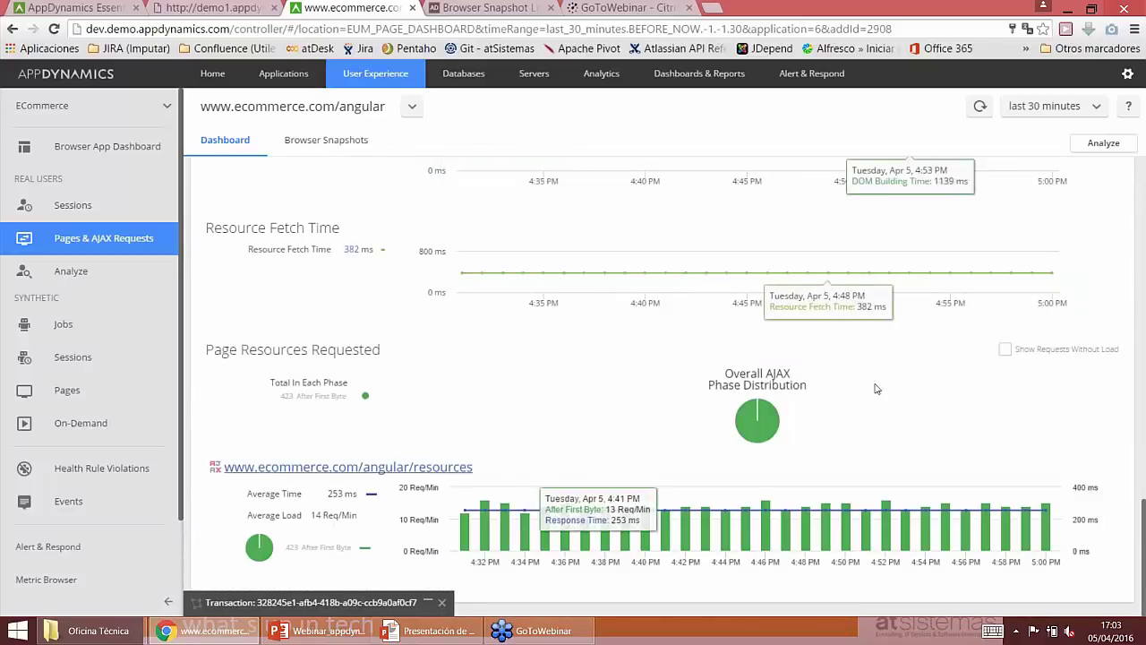
scroll(513, 389, up, 7)
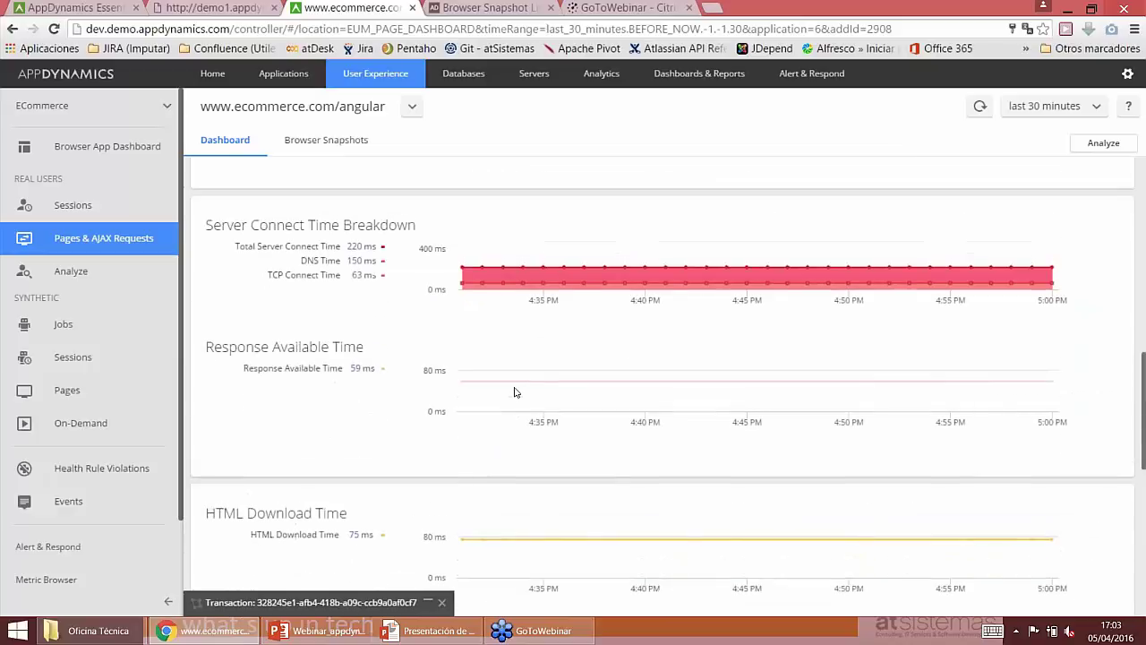
scroll(502, 385, up, 4)
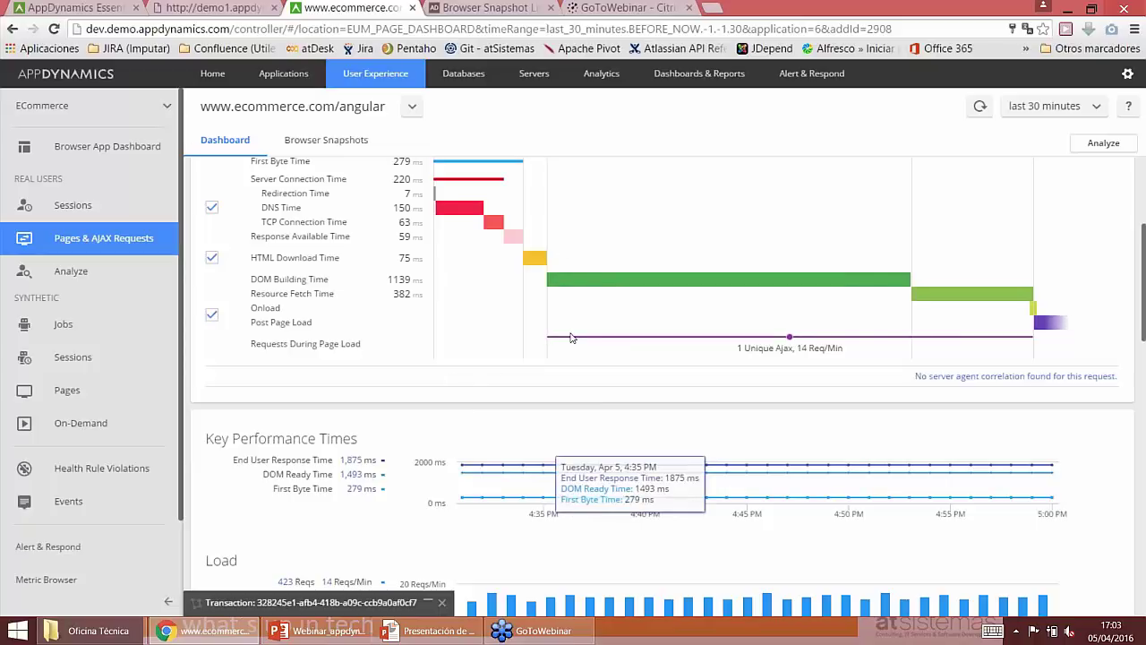
Open the E-Commerce Oracle database's dashboard and review its load, query wait states, active connections, CPU, memory, disk and network charts
click(469, 80)
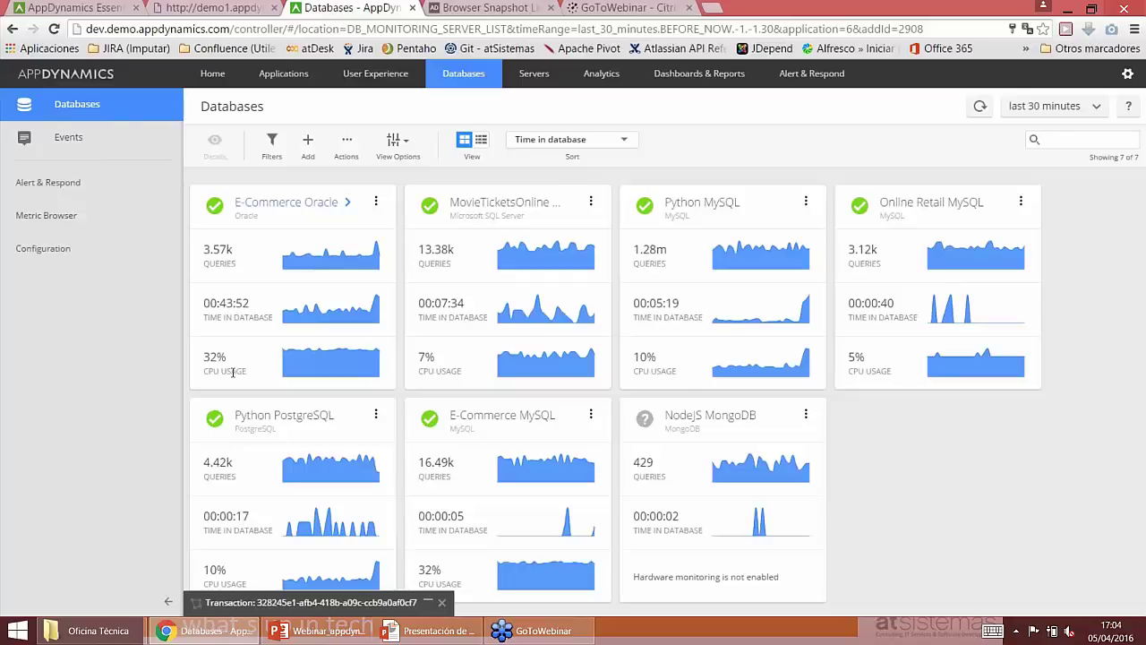
click(297, 204)
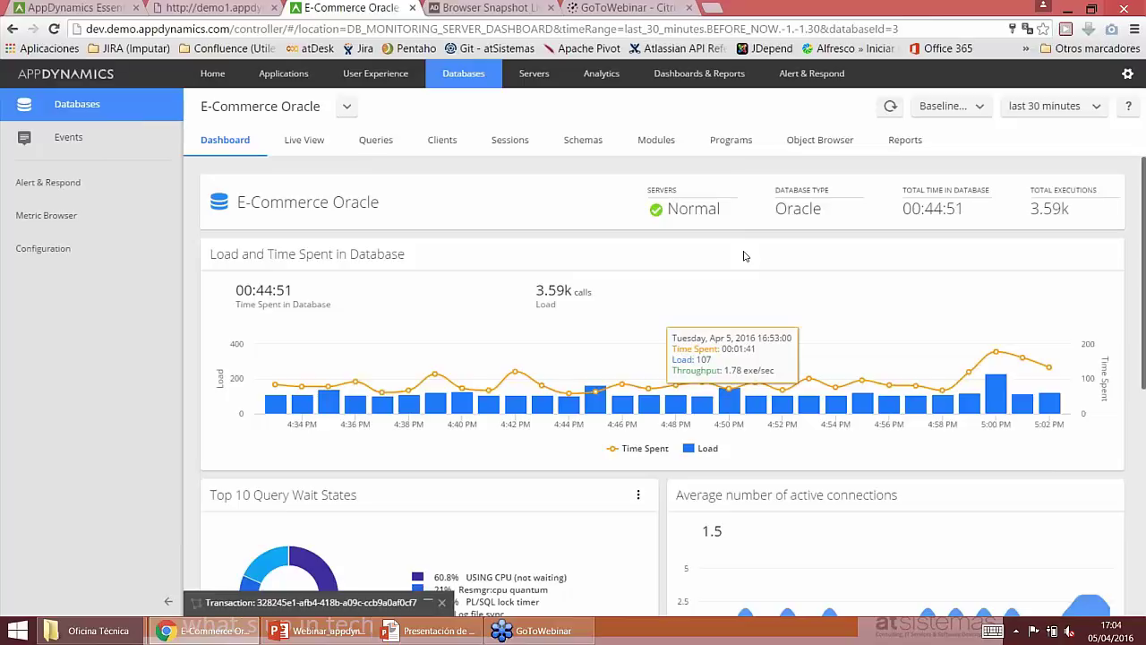
scroll(743, 256, down, 3)
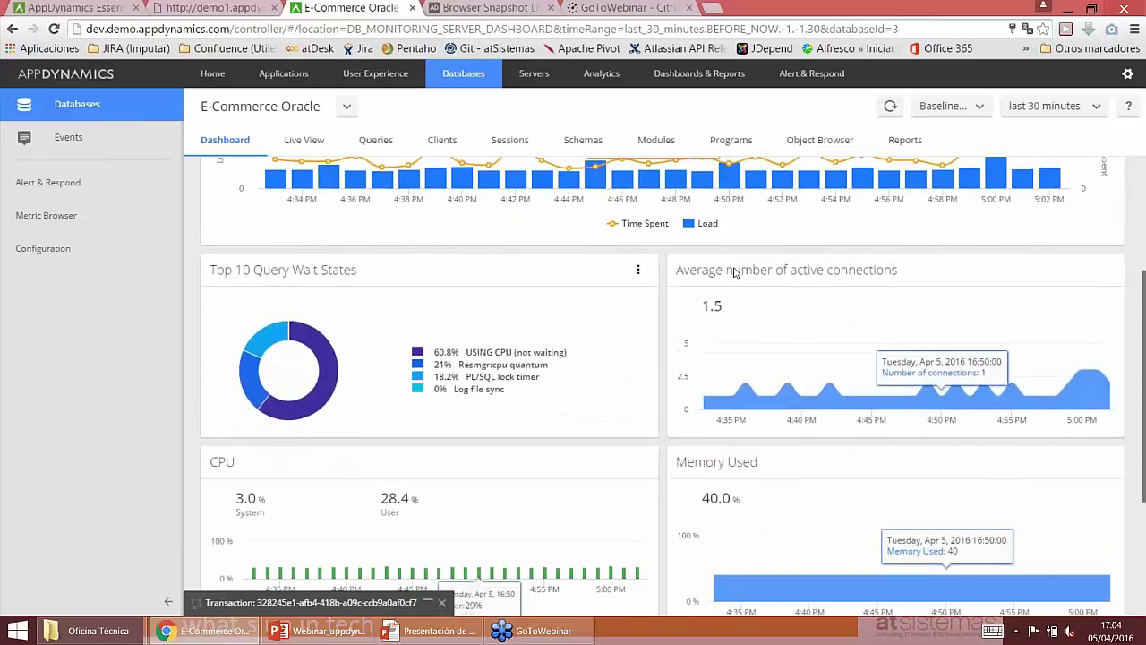
scroll(734, 271, down, 3)
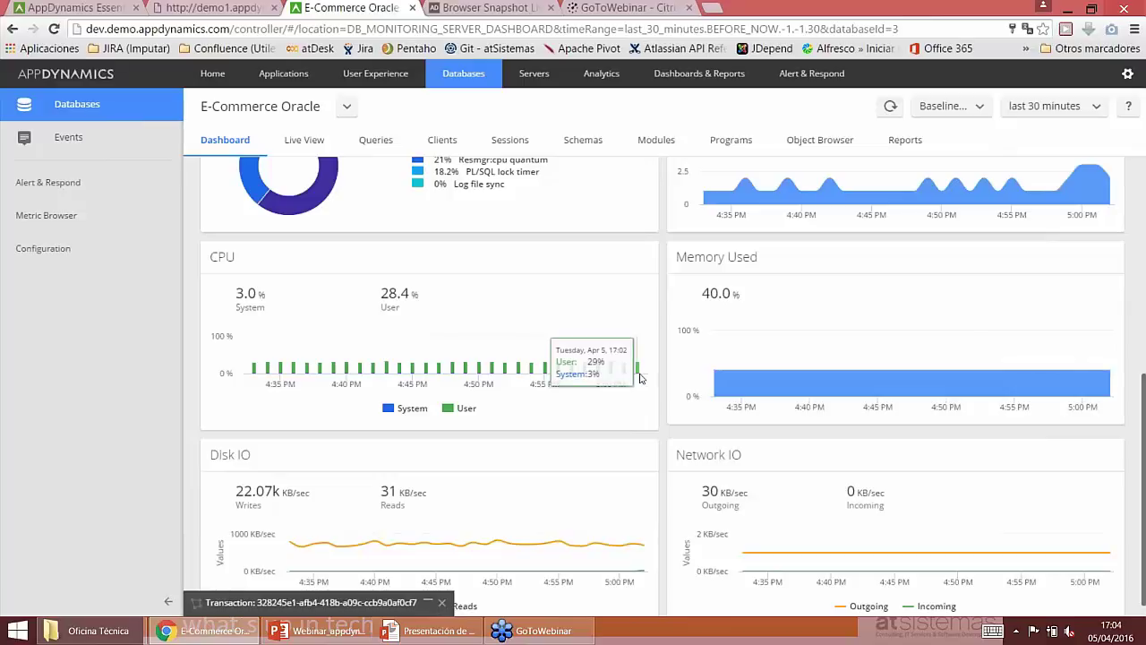
scroll(641, 378, up, 4)
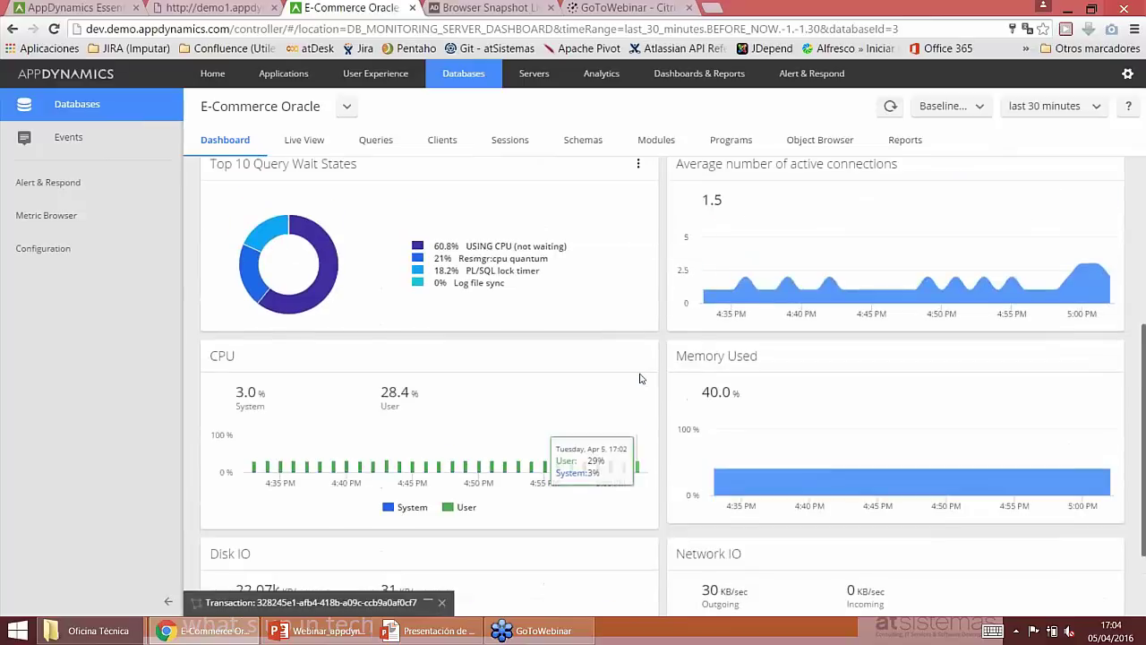
scroll(358, 376, up, 2)
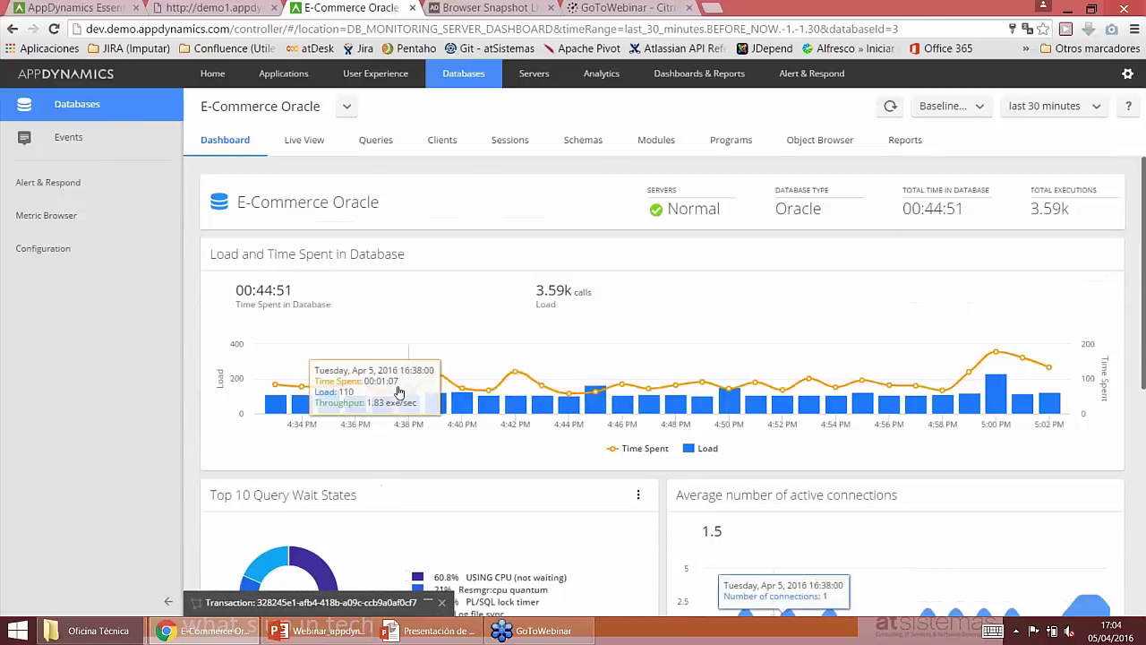
From the Oracle database's query list, open the "select count(?) count from item it1, item it2" query and review its details
click(376, 141)
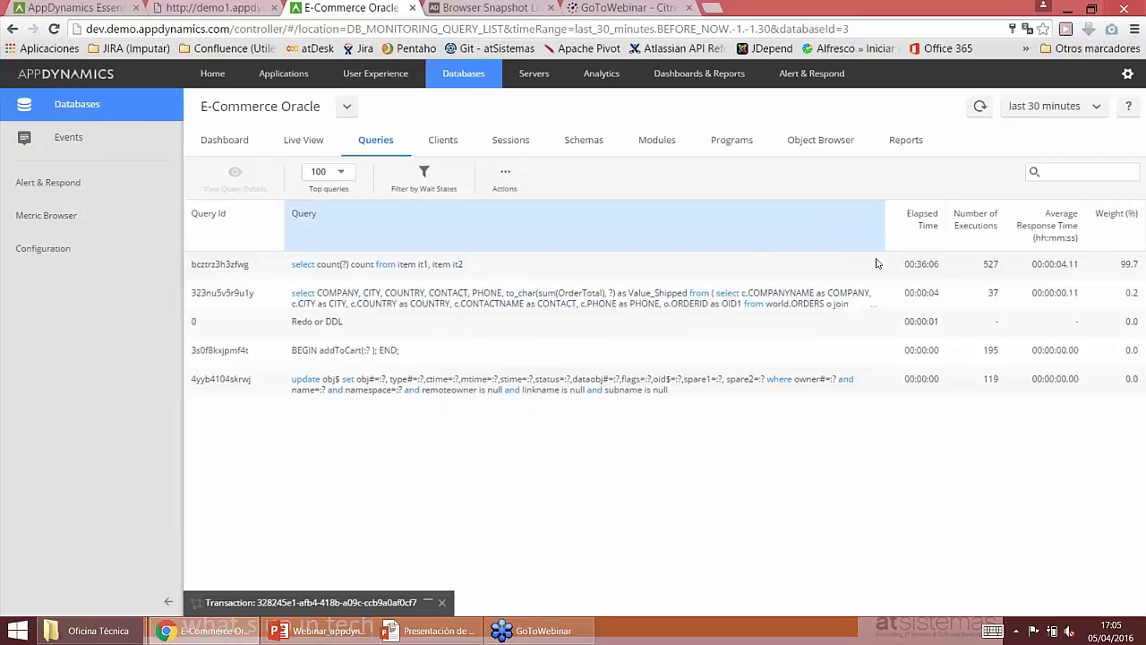
double_click(397, 265)
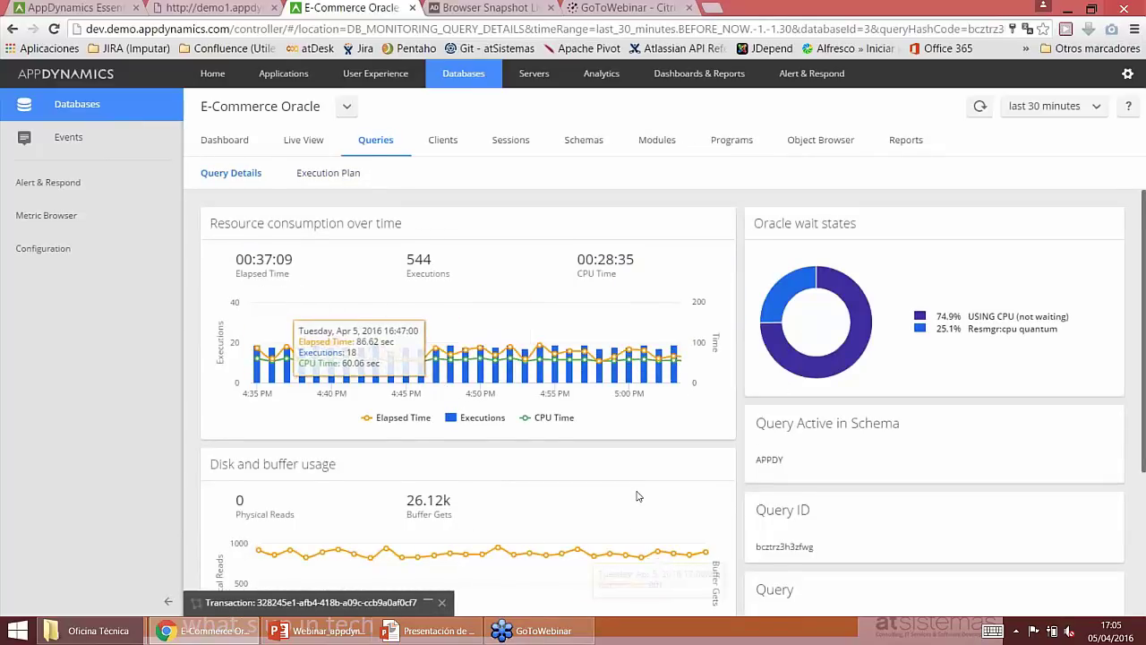
scroll(637, 495, down, 3)
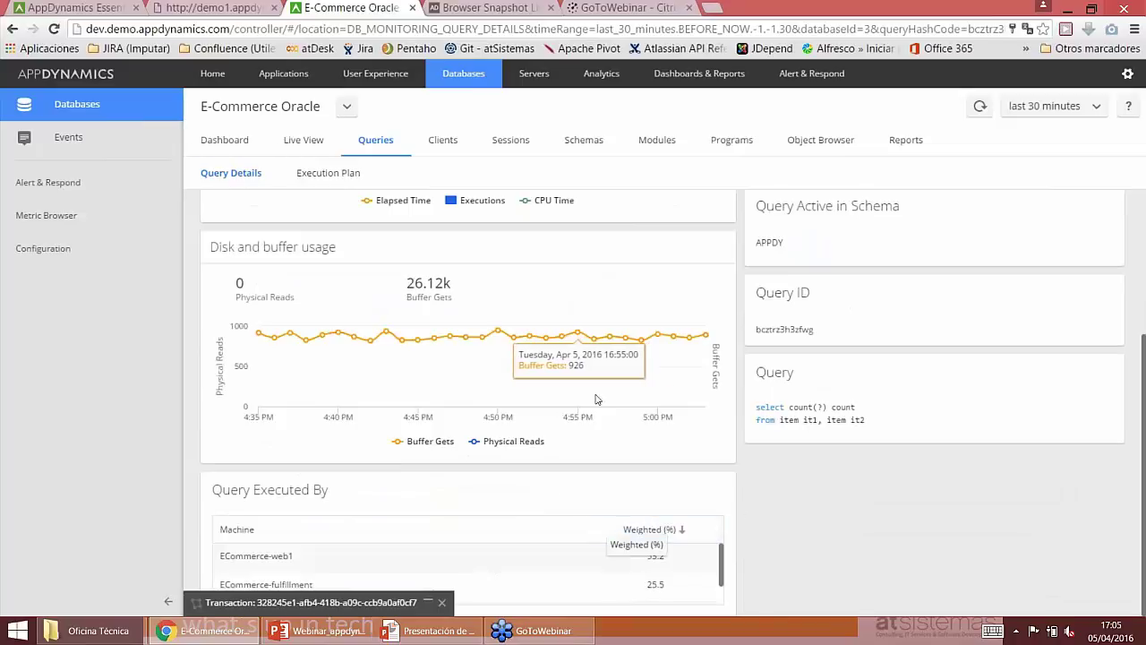
scroll(597, 399, up, 3)
View the query's cached execution plan and examine the plan details, then open the database's sessions list
click(333, 176)
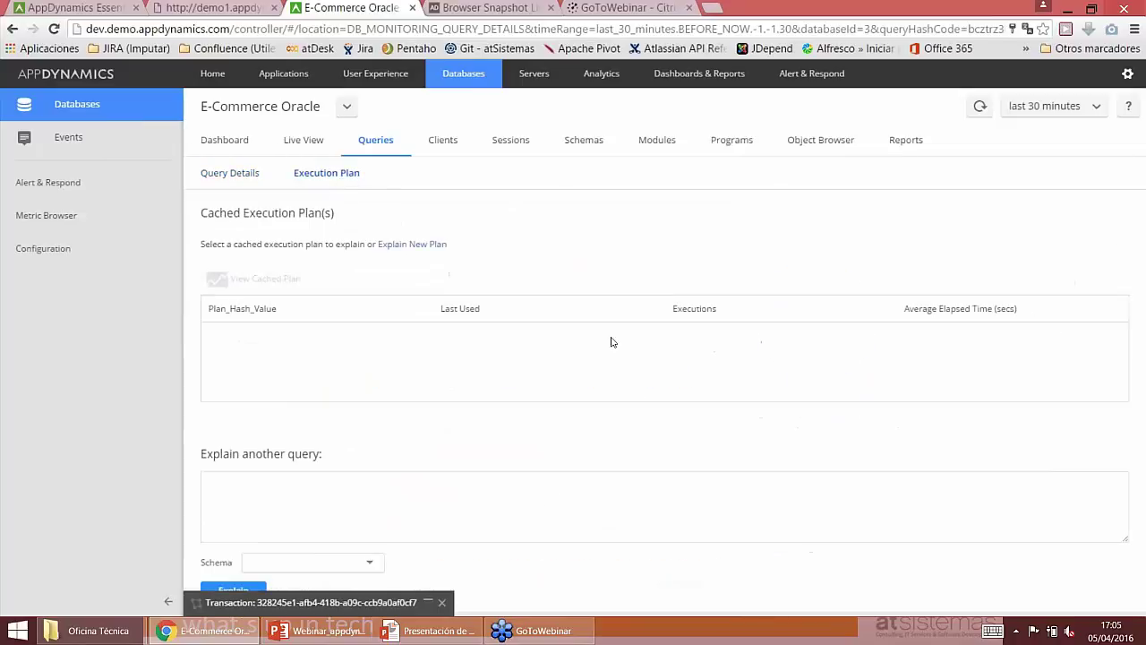
click(255, 335)
click(269, 278)
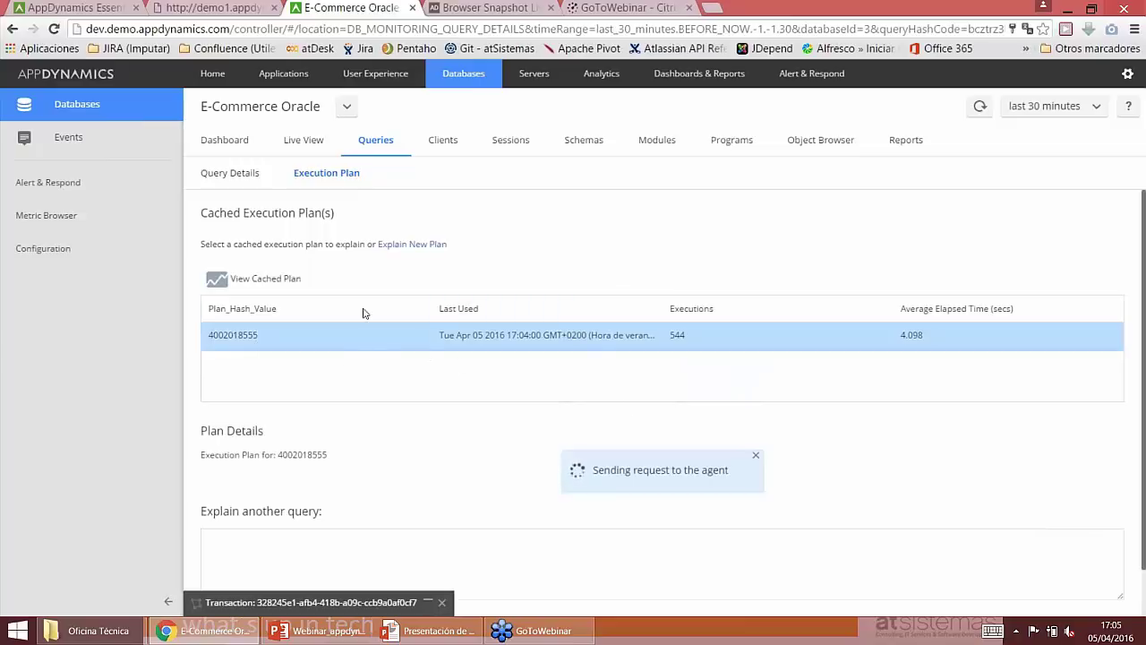
scroll(493, 391, down, 2)
scroll(492, 394, down, 2)
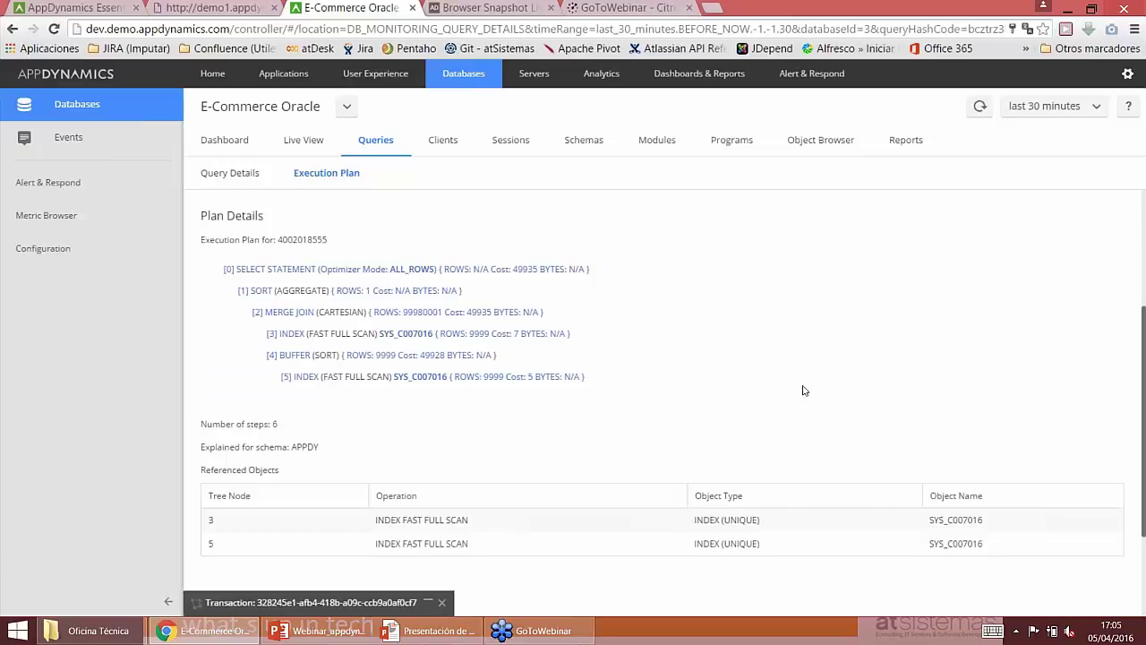
scroll(785, 468, up, 2)
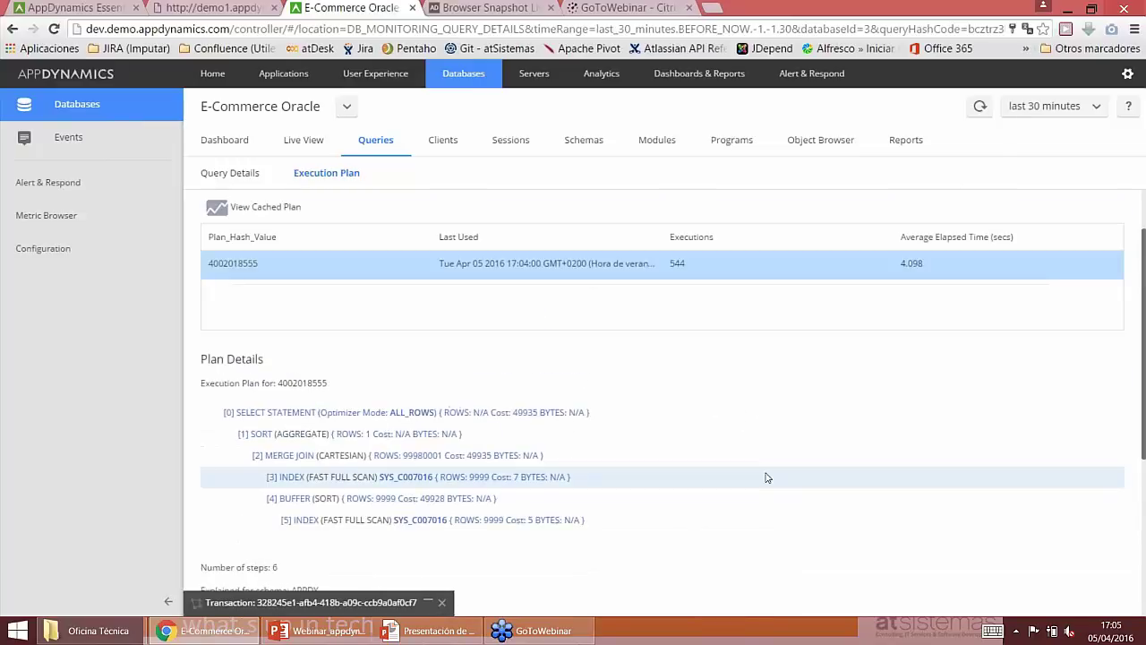
scroll(772, 476, up, 1)
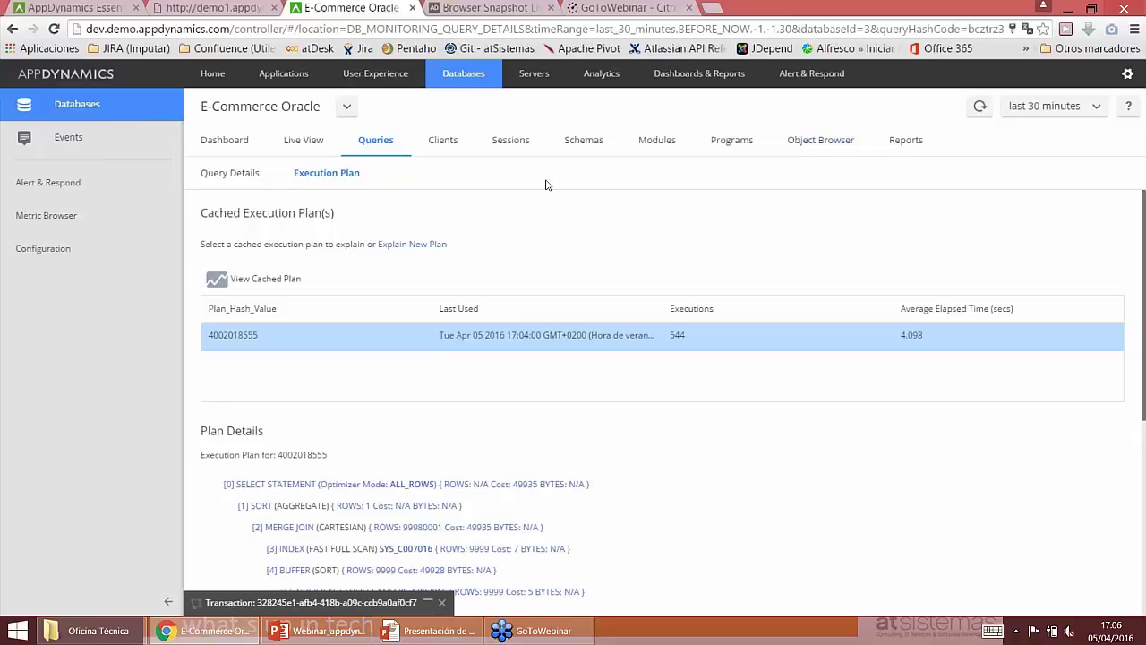
click(507, 144)
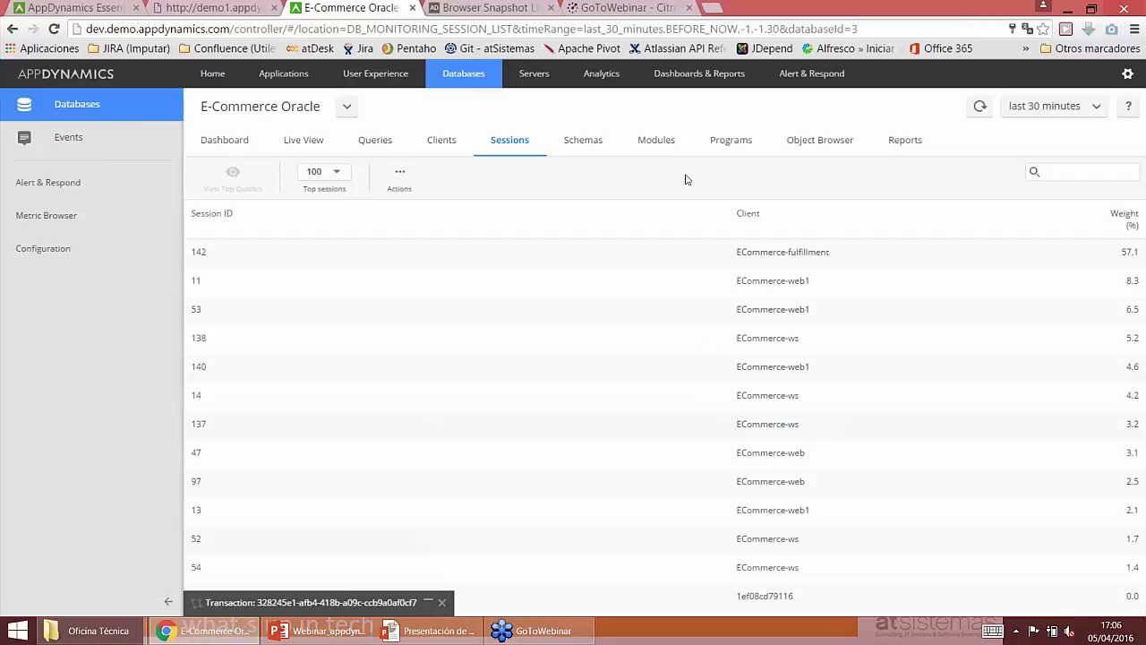
Open the Ops Dashboard under Dashboards & Reports and review its per-node CPU, response time, memory, call load and slow call charts
click(703, 76)
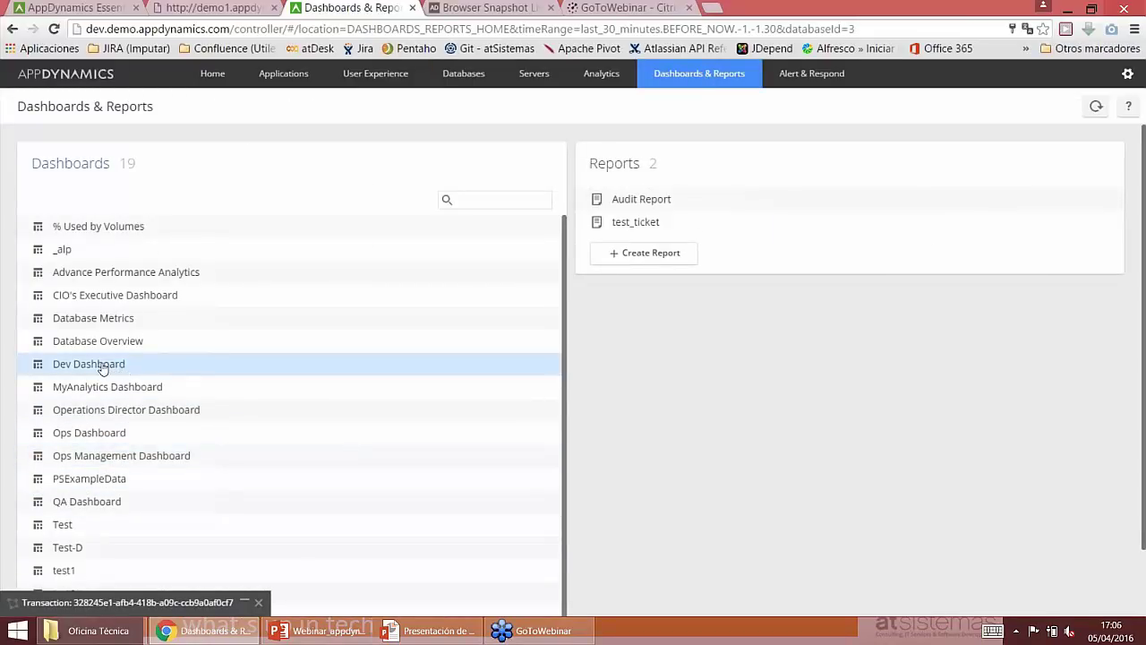
click(115, 432)
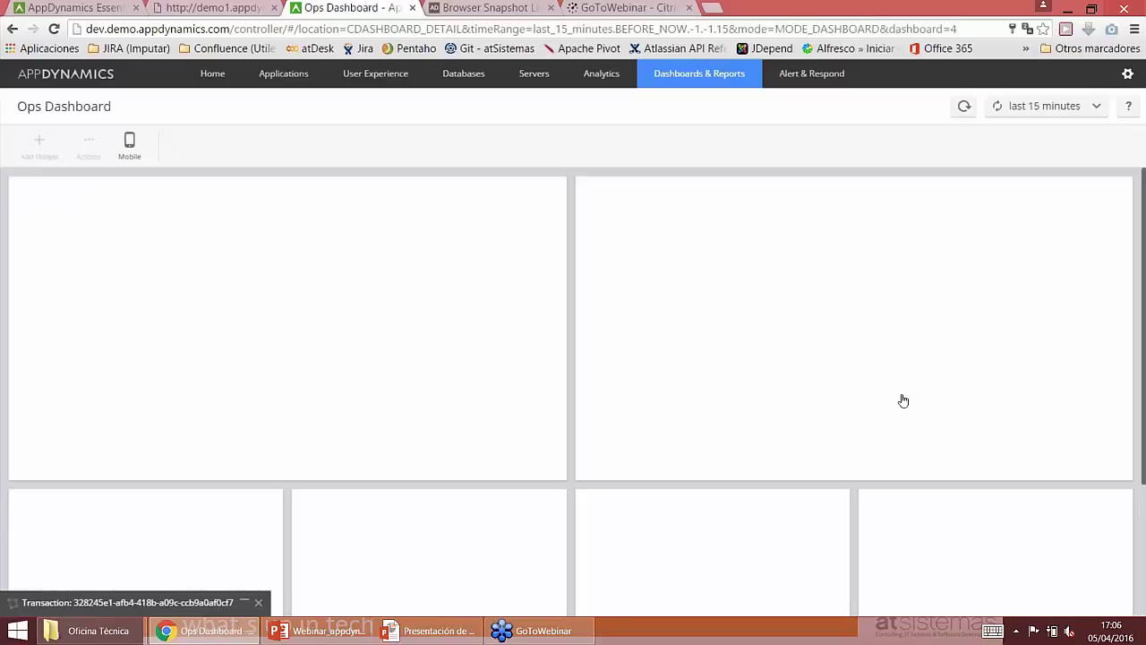
mouse_move(307, 328)
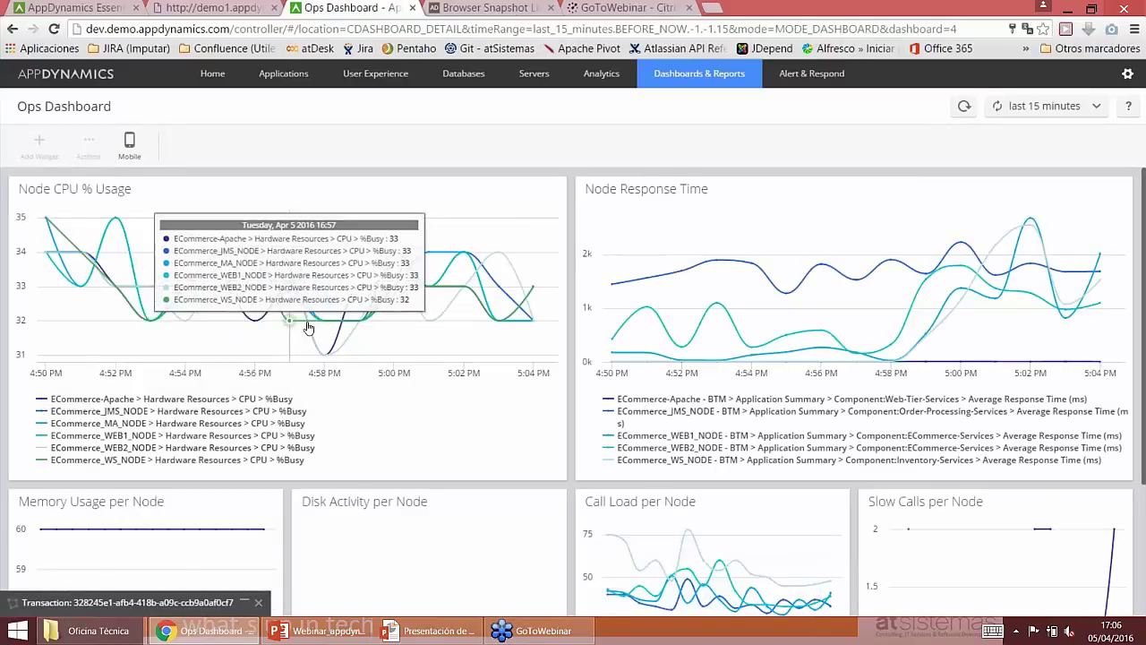
scroll(439, 281, down, 2)
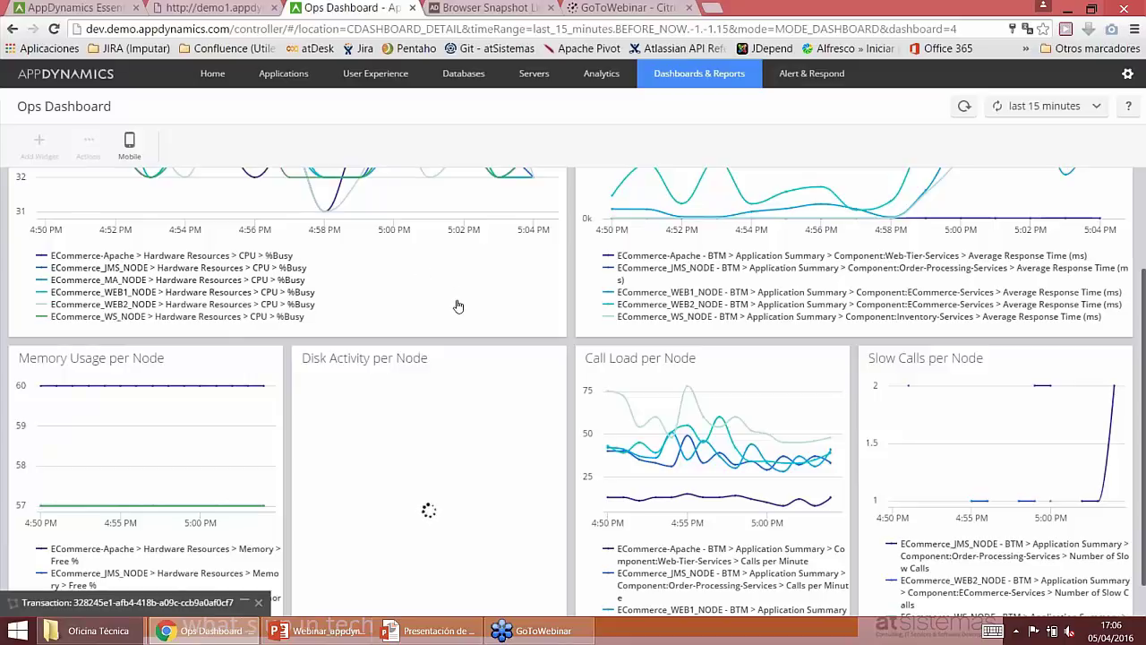
scroll(459, 303, up, 3)
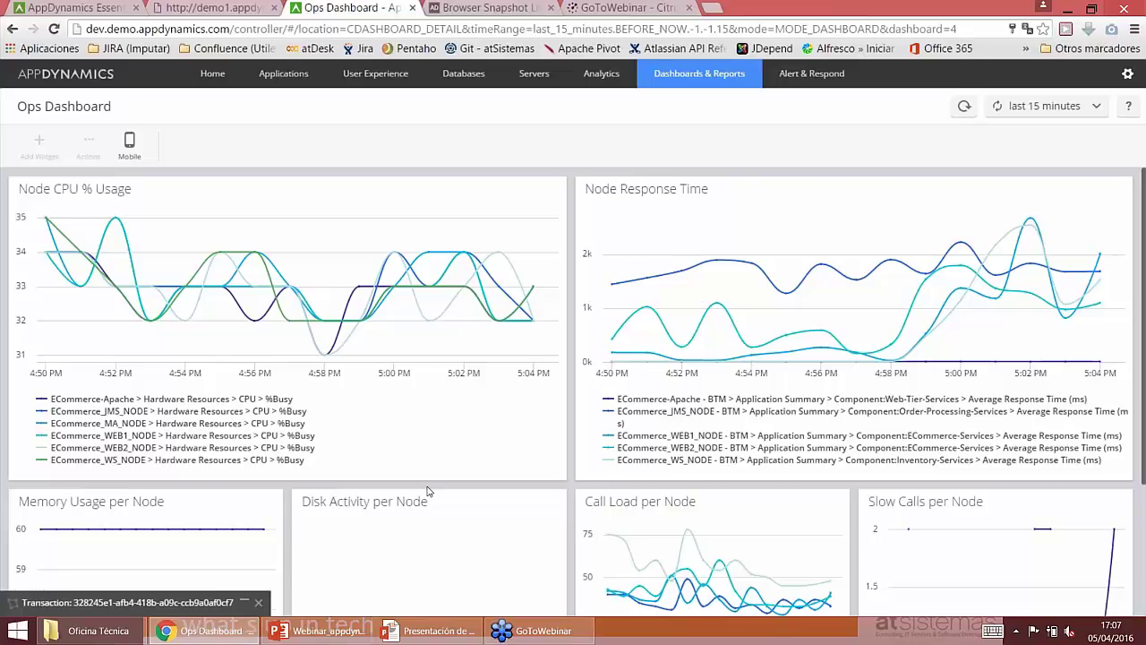
mouse_move(740, 244)
Open the Alert & Respond overview
click(810, 76)
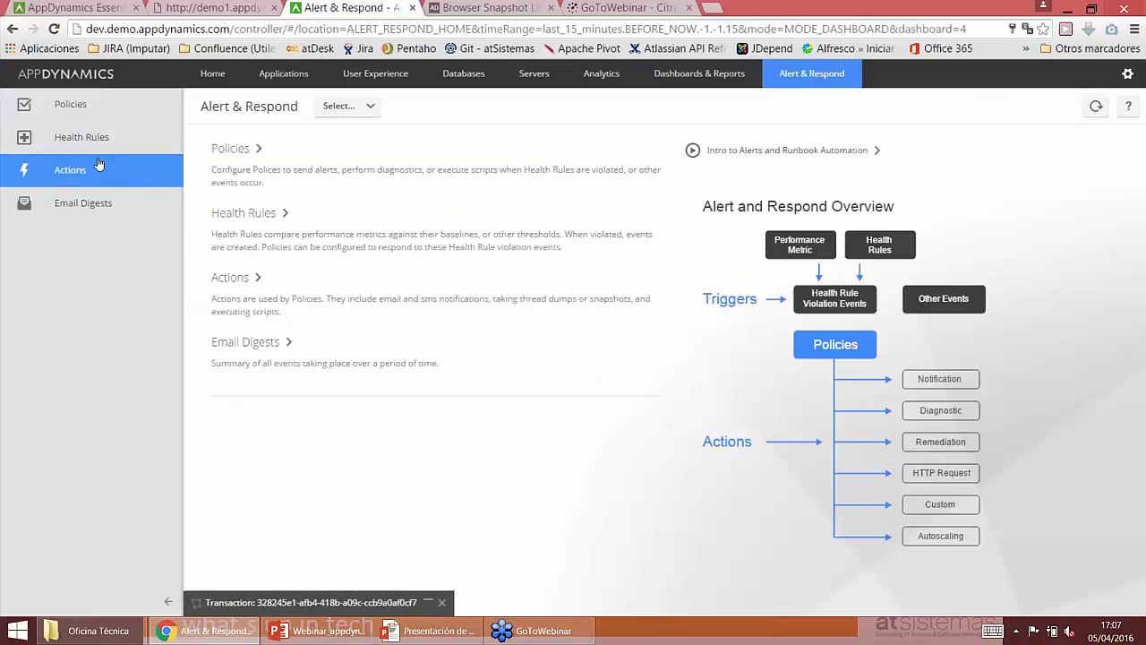
Open the Health Rules list for the ECommerce application
click(81, 138)
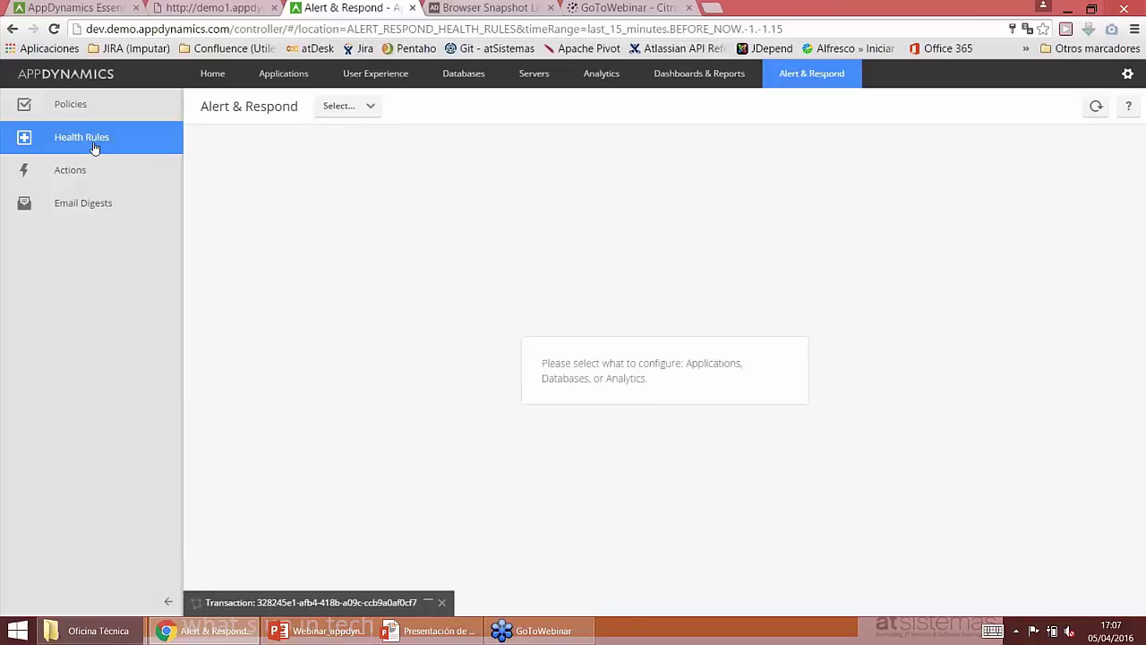
click(340, 106)
mouse_move(420, 132)
click(523, 160)
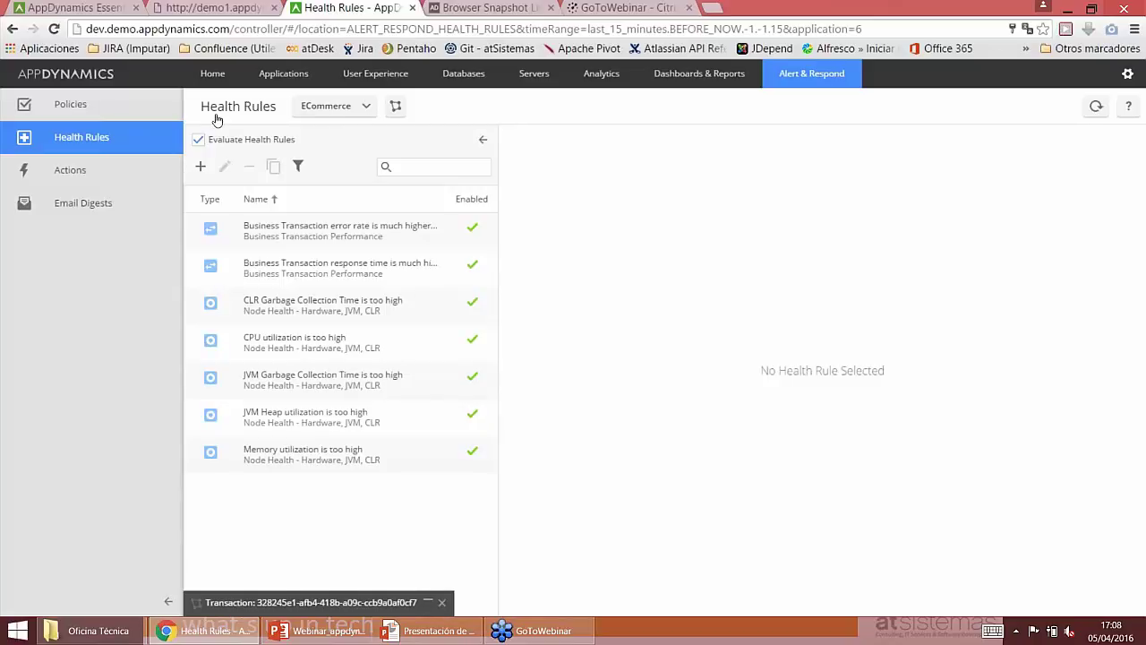
Examine the new health rule wizard's rule types, affected business transactions and critical condition settings, leaving it without saving
click(200, 173)
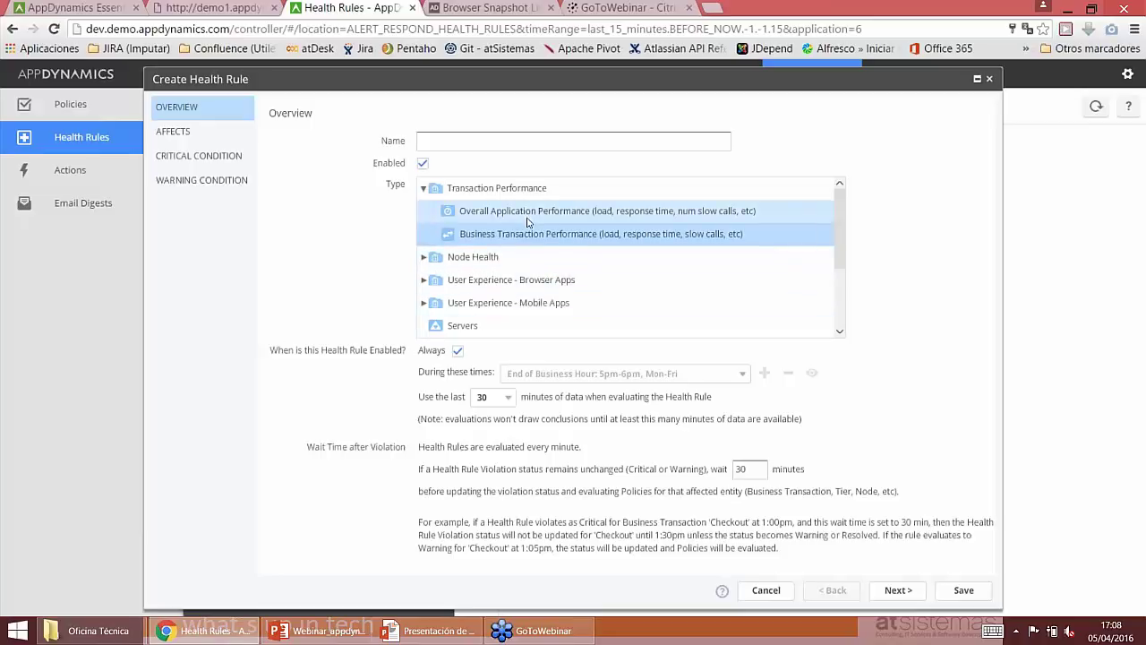
scroll(528, 224, down, 3)
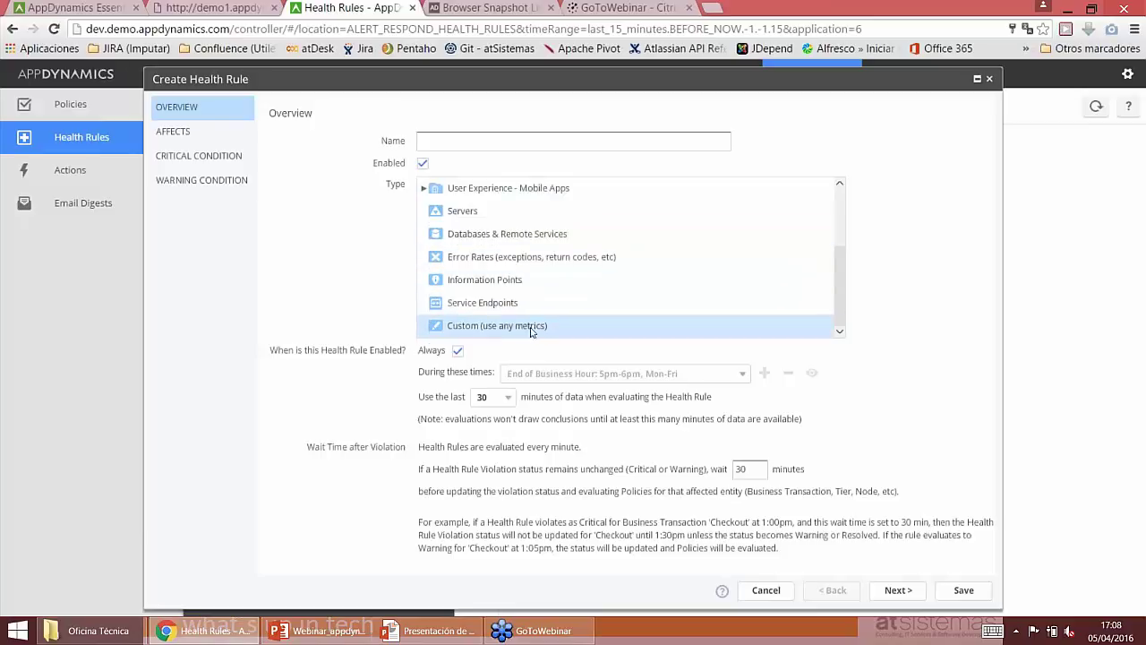
click(216, 132)
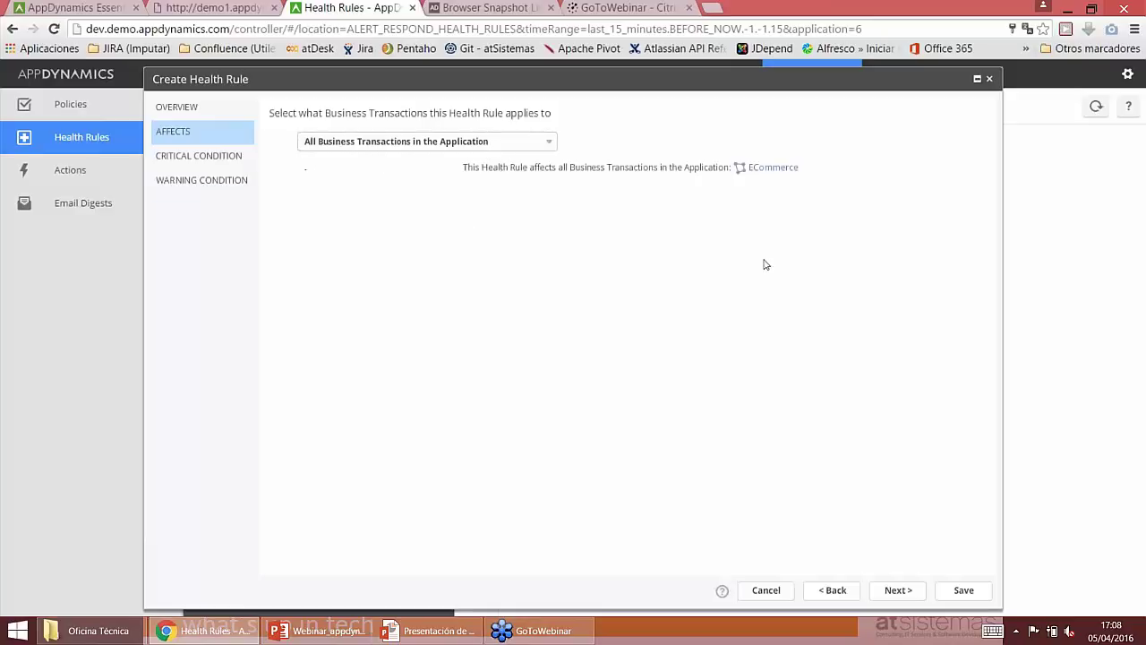
click(900, 589)
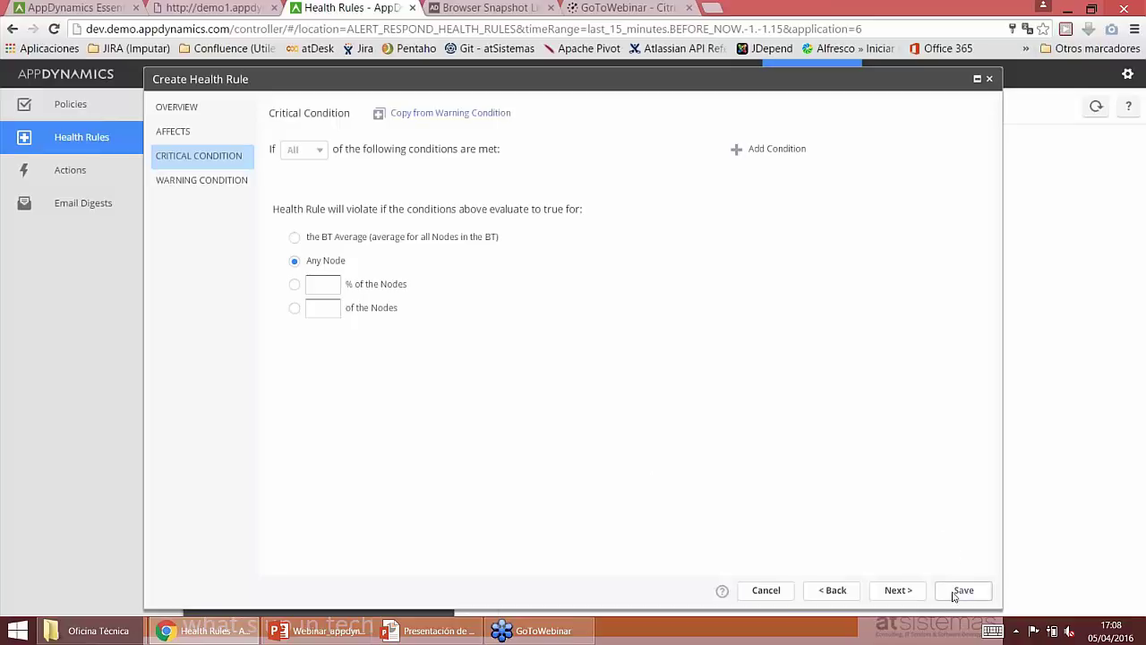
click(764, 590)
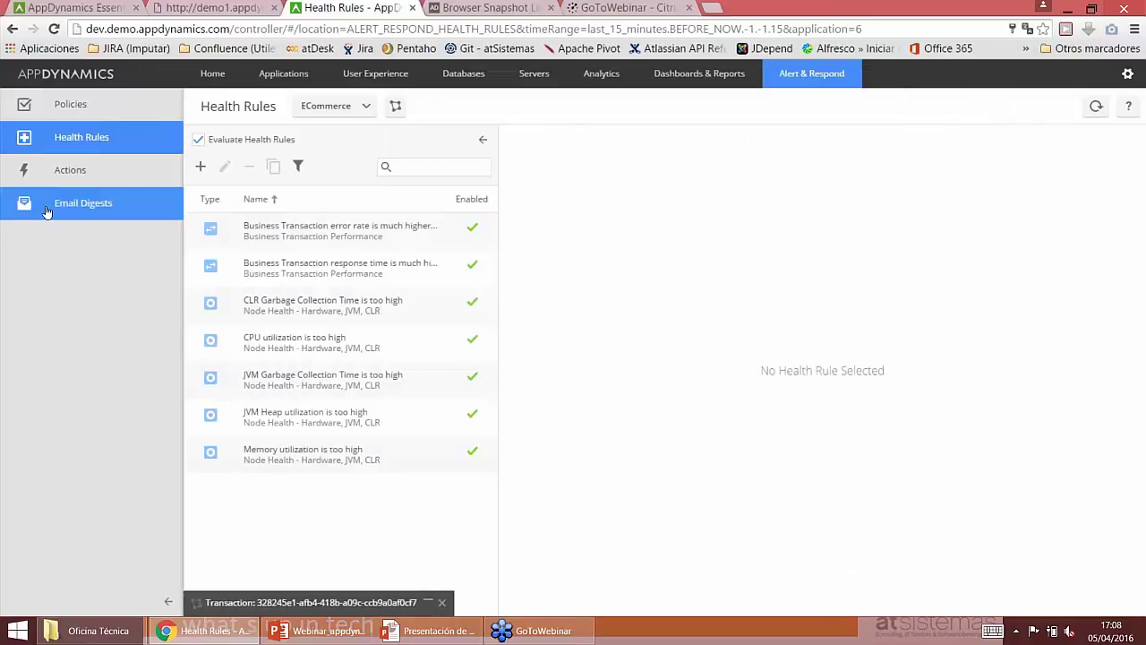
Open ECommerce's Actions list, review the available action types and the email action form, and leave without saving
click(72, 182)
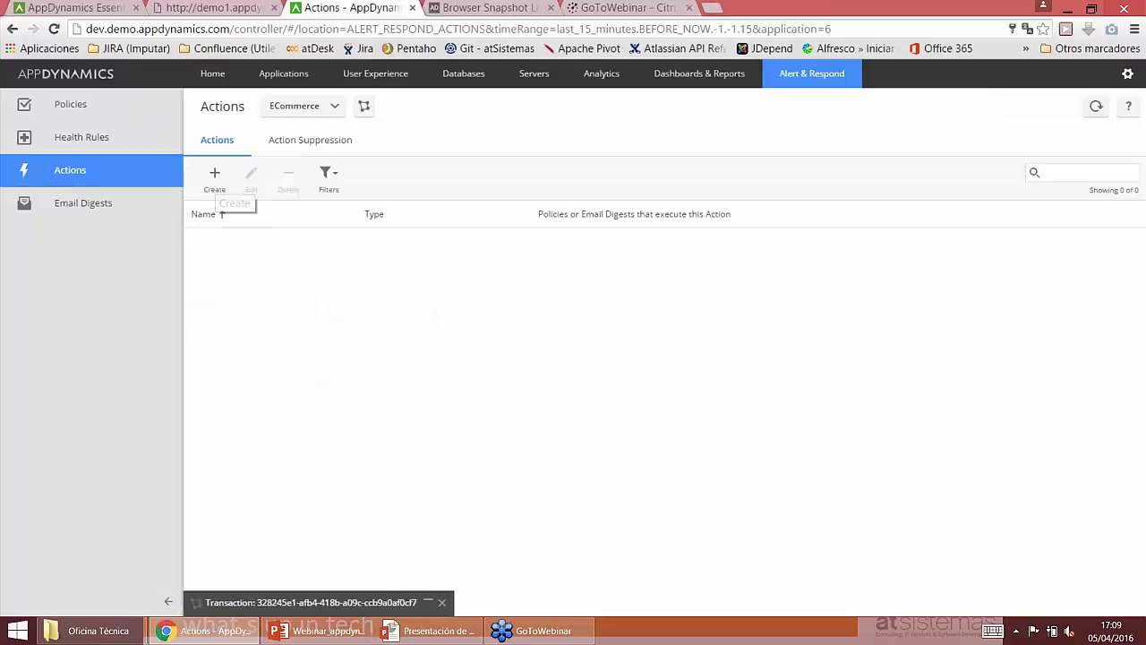
click(215, 176)
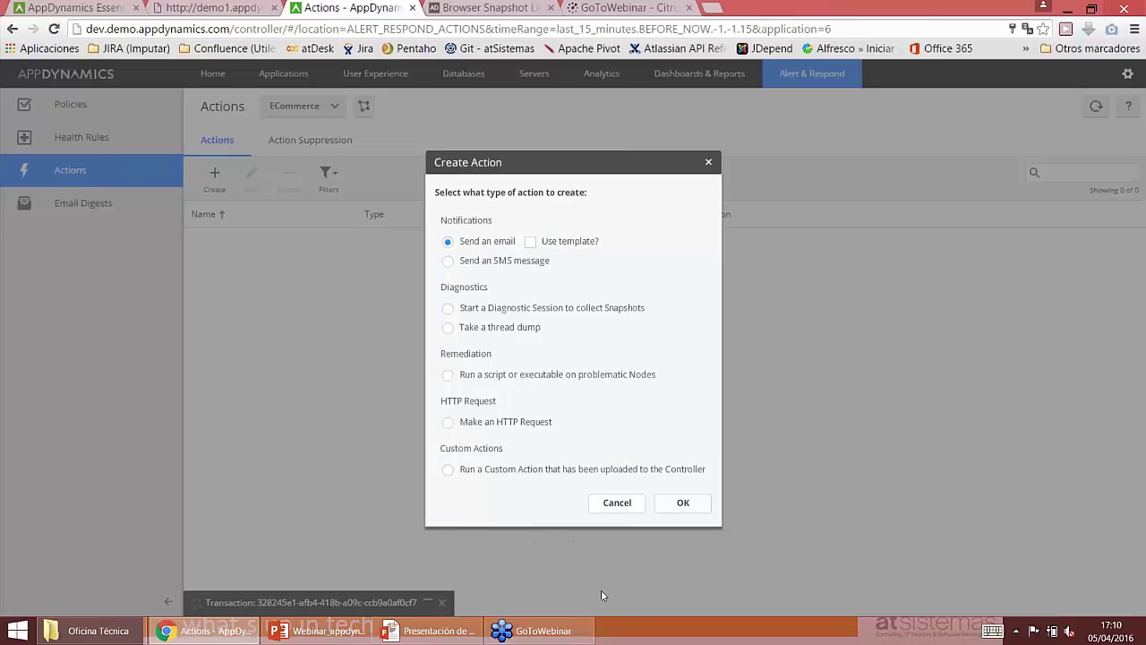
click(691, 503)
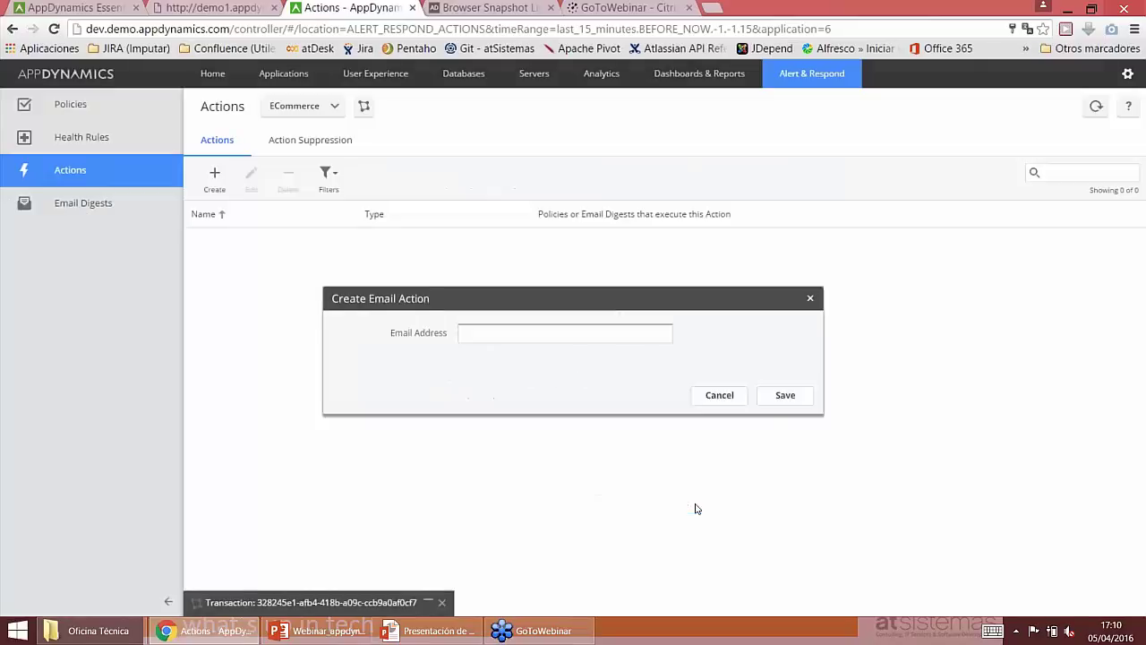
click(740, 418)
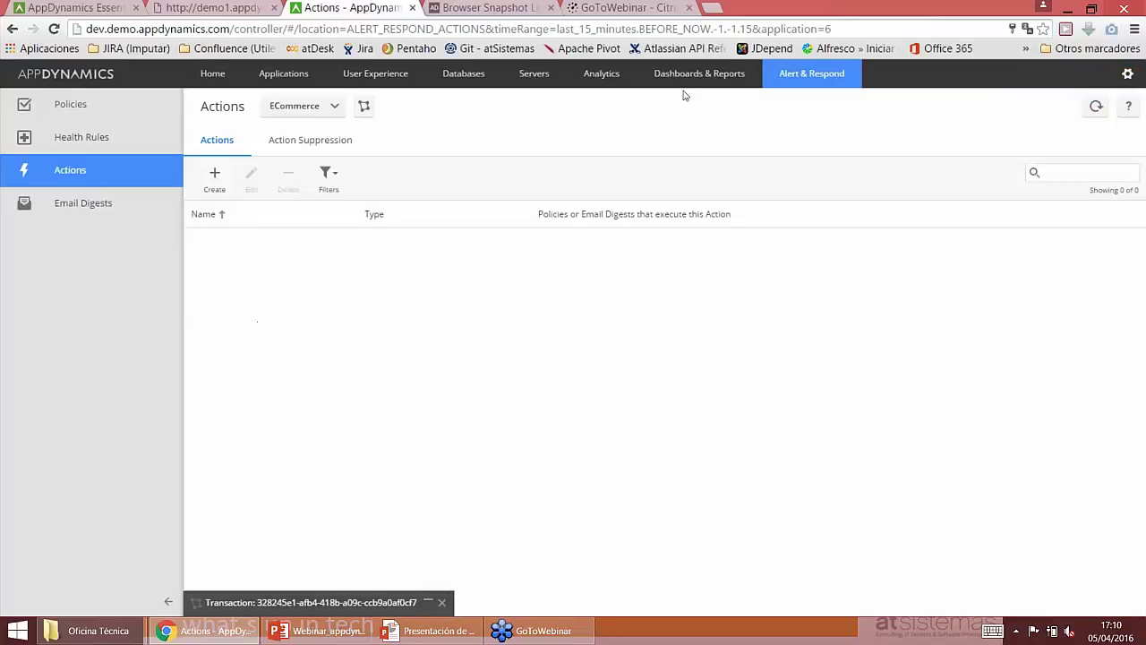
Explore a new ECommerce policy with the Health Rule Violation Canceled - Critical trigger, view its actions page, and discard the policy
click(90, 109)
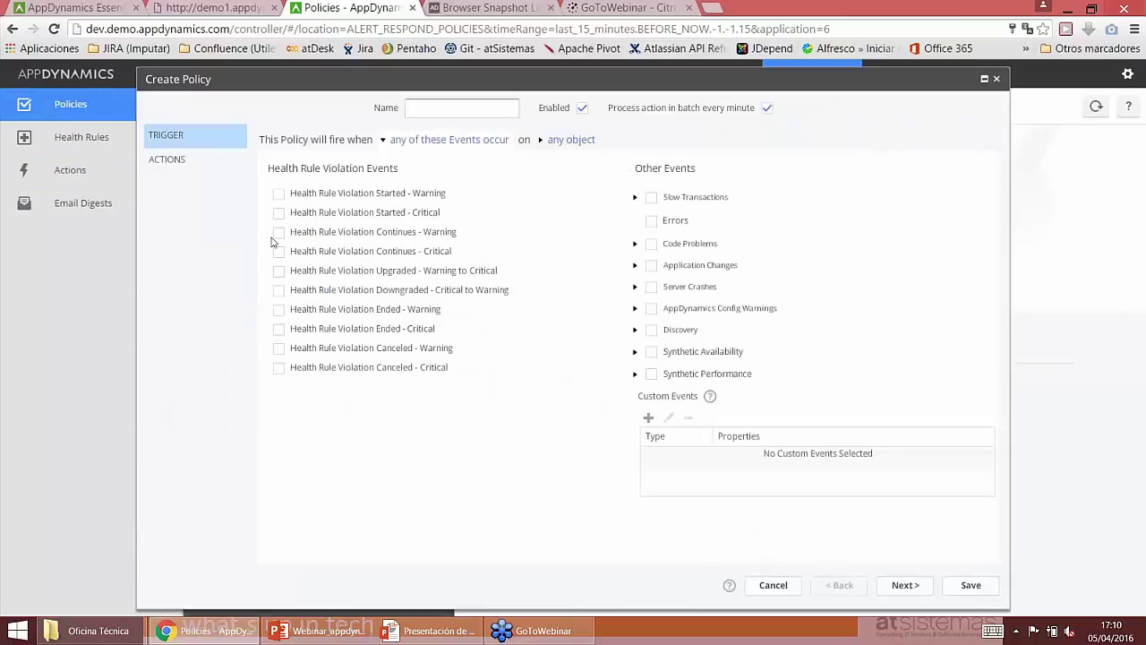
click(278, 367)
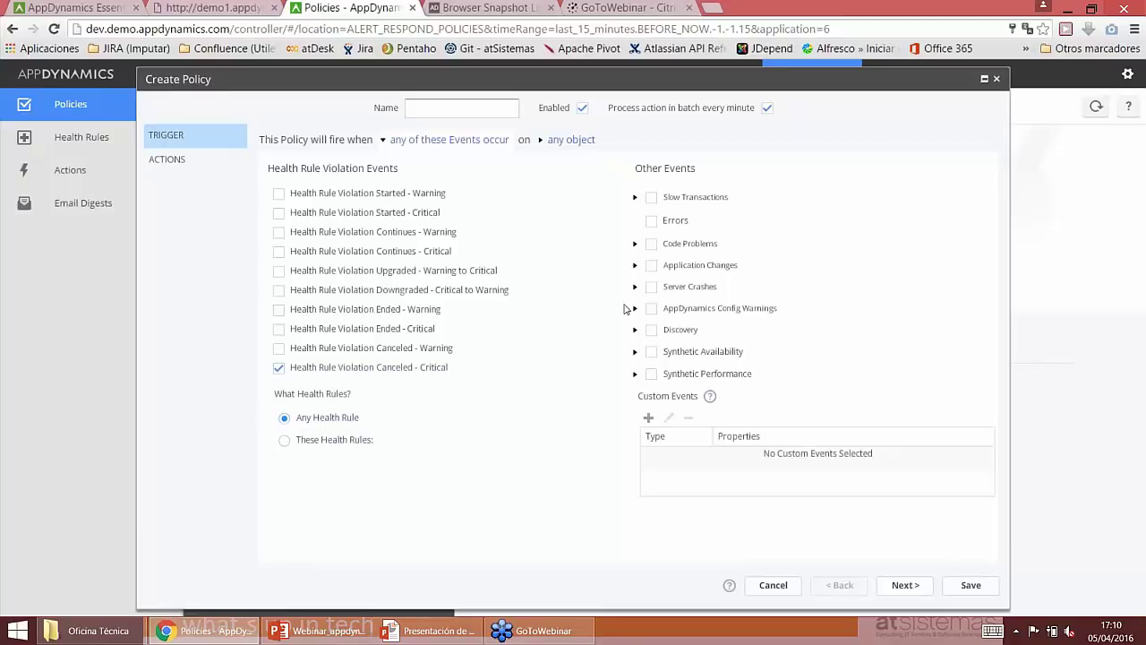
click(904, 584)
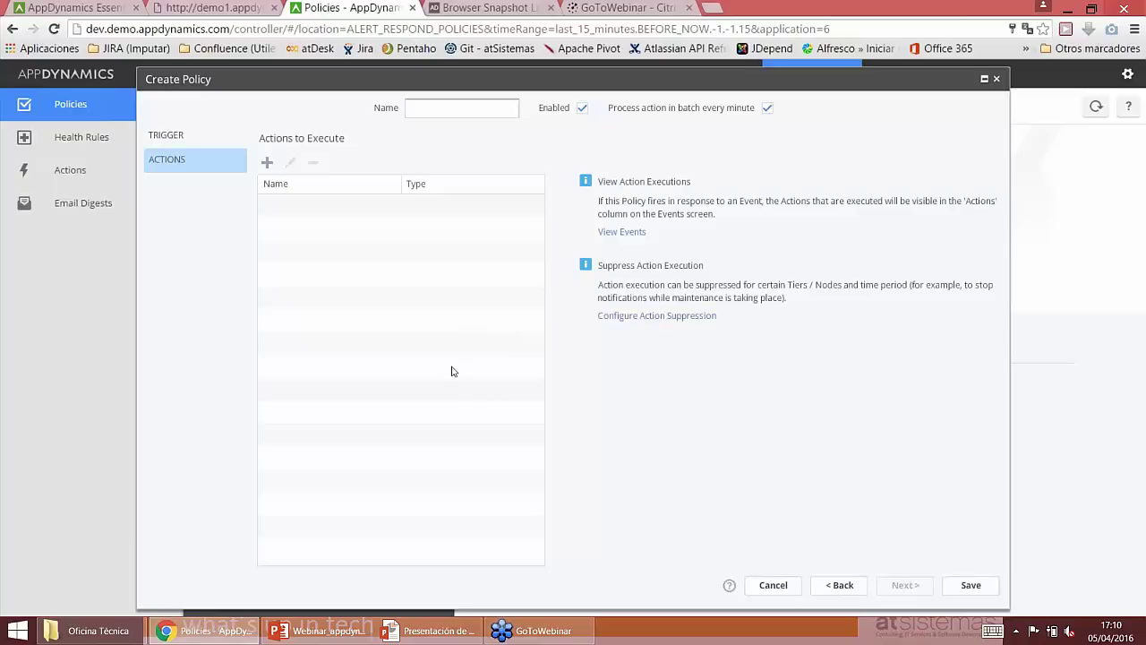
click(773, 584)
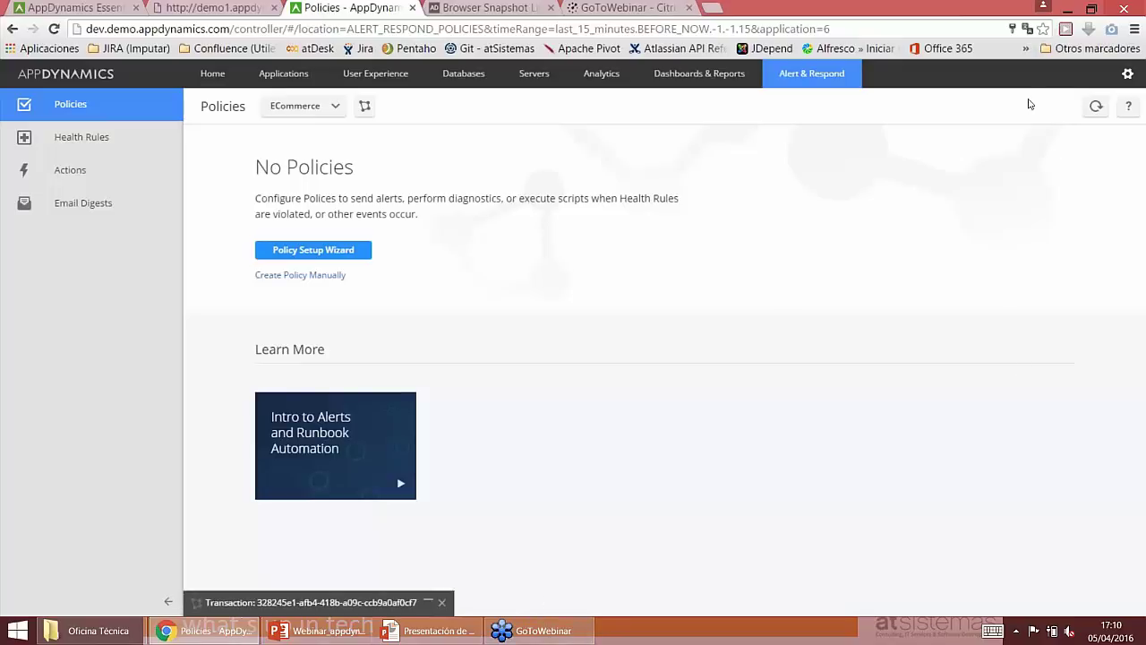
click(1071, 9)
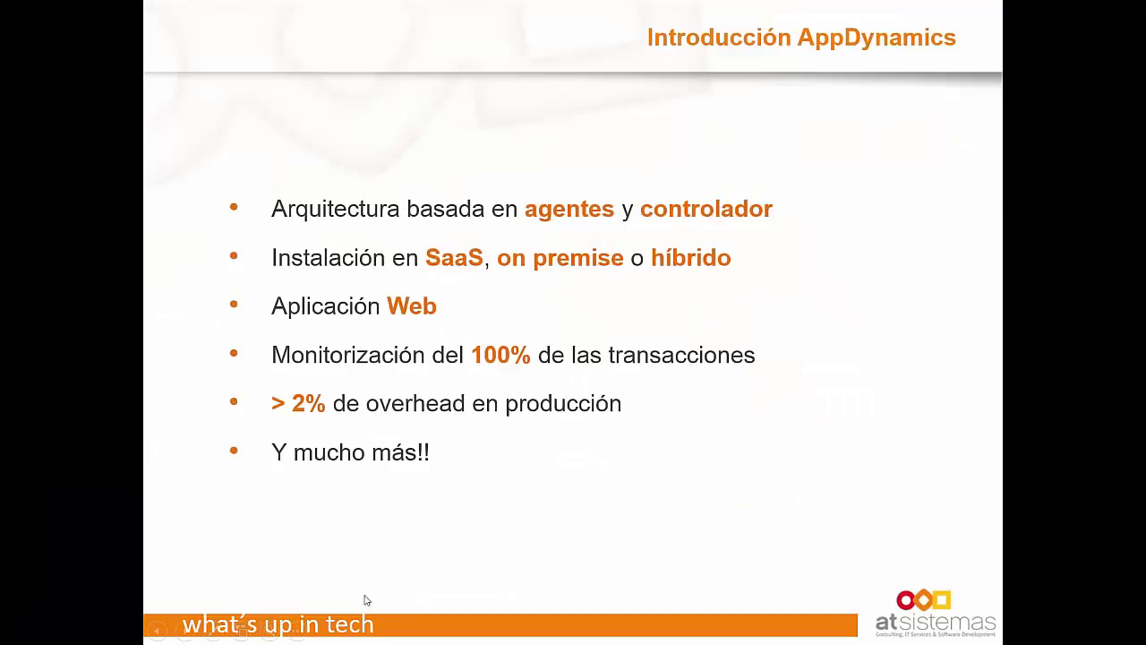
click(598, 356)
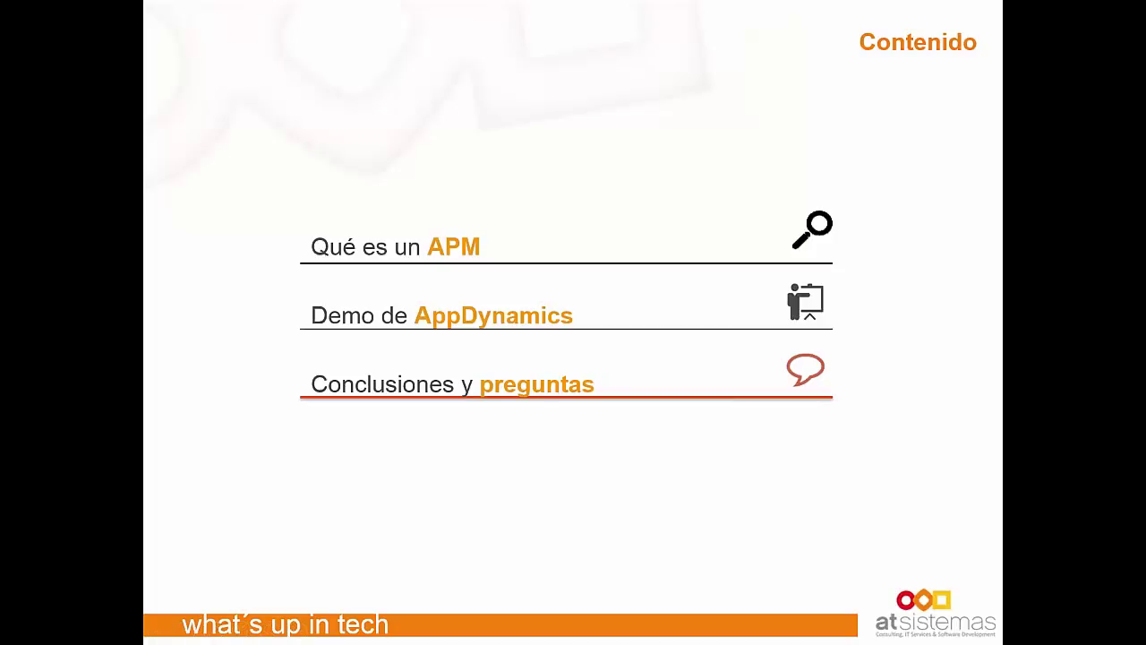
key(Right)
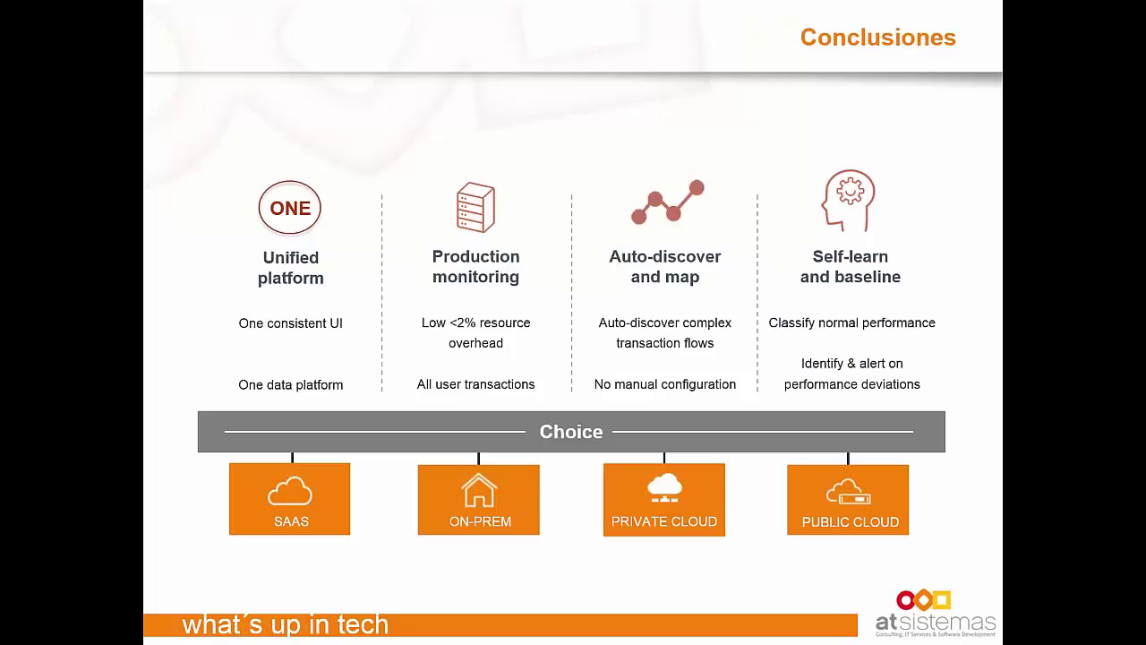